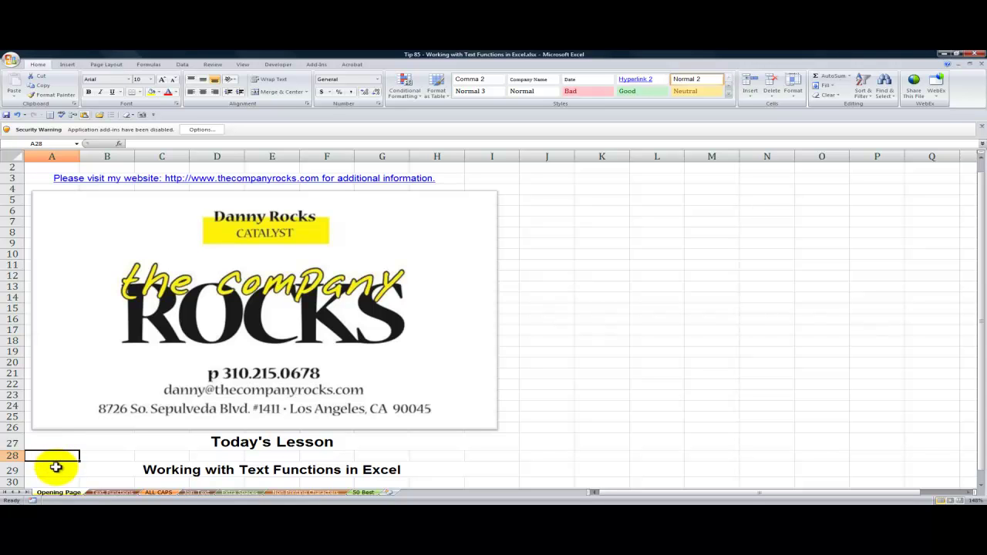
# Leave the opening page and open the Text Functions overview sheet
pyautogui.click(57, 472)
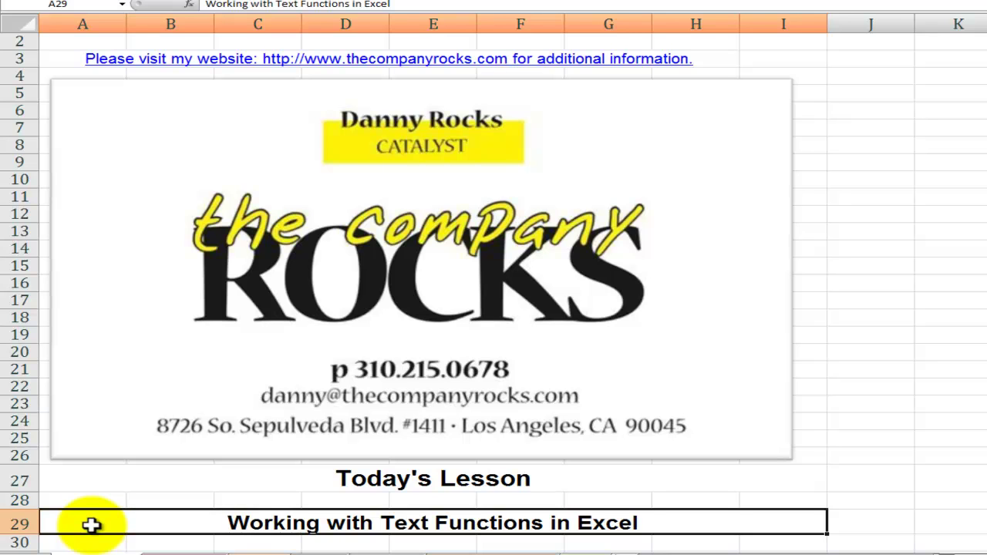
pyautogui.click(144, 548)
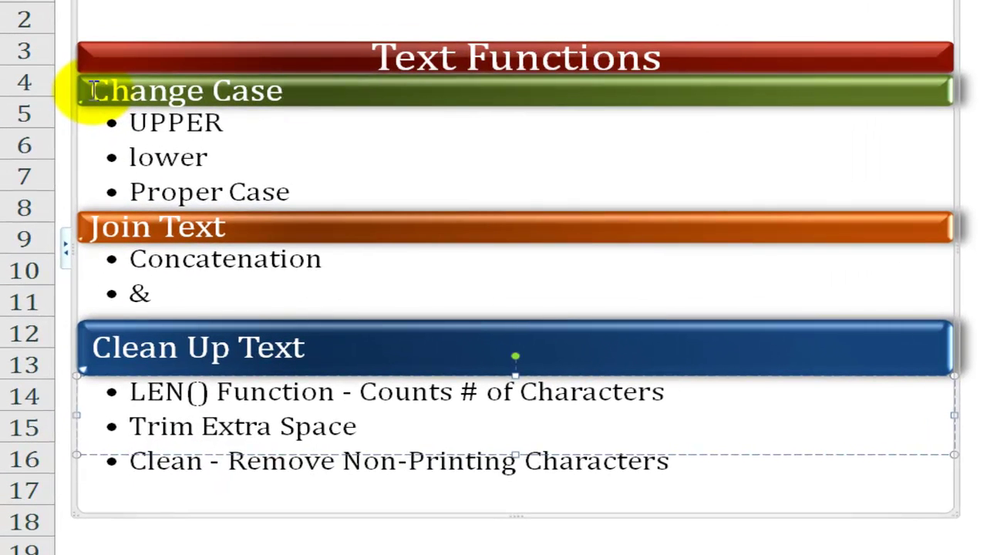
# Go over the Change Case topics: UPPER case, lower case and Proper Case
pyautogui.click(94, 92)
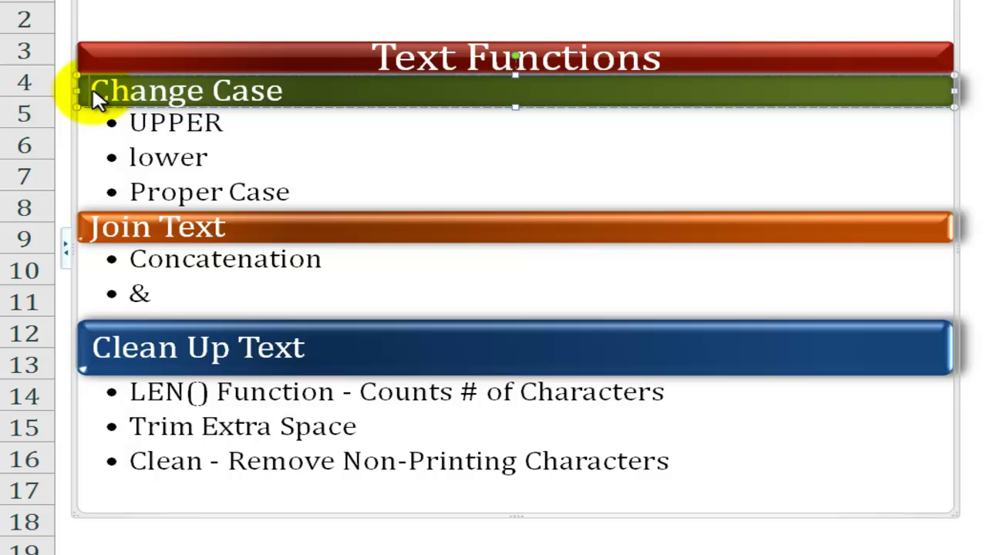
pyautogui.click(128, 125)
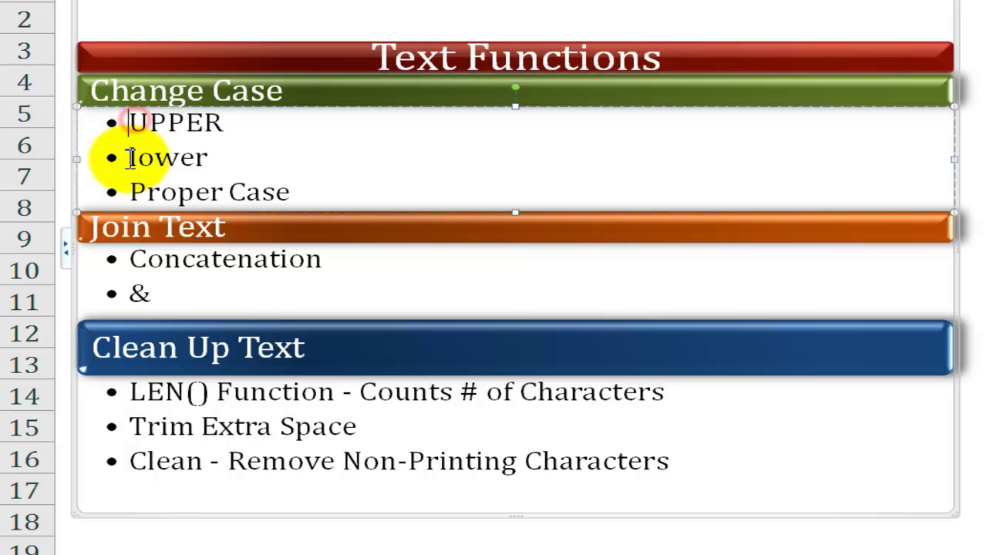
pyautogui.click(129, 158)
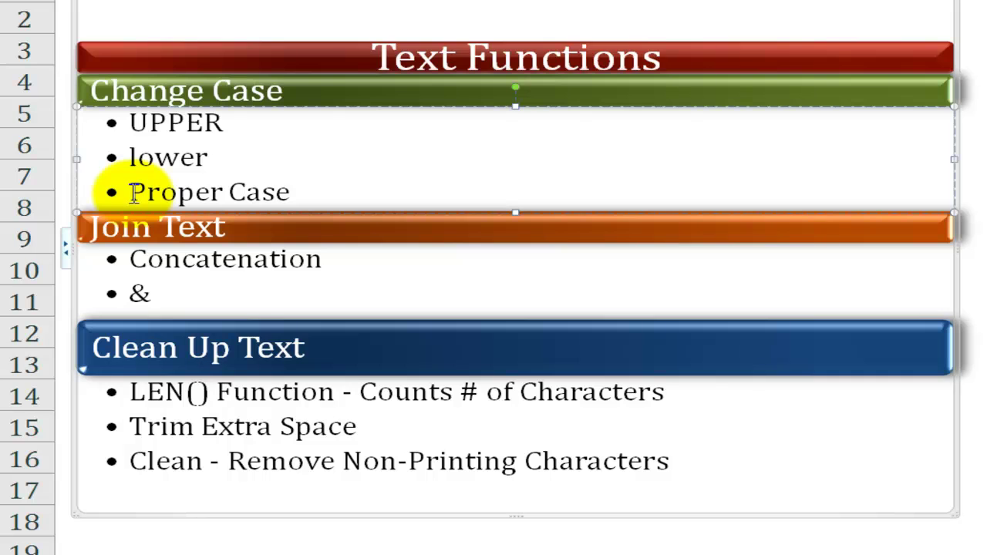
pyautogui.click(130, 192)
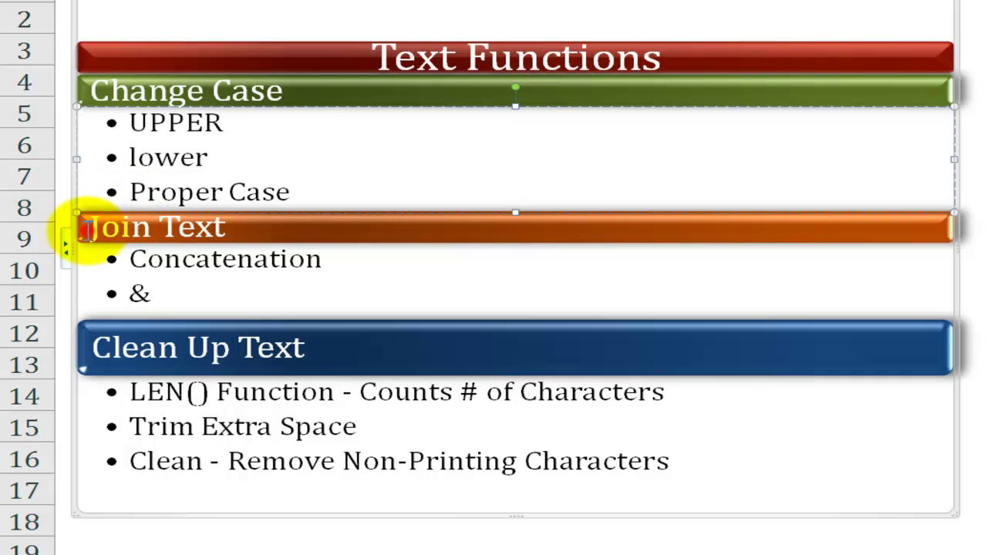
# Go over the Join Text and clean-up topics: Concatenation, &, LEN() and Trim Extra Space
pyautogui.click(90, 233)
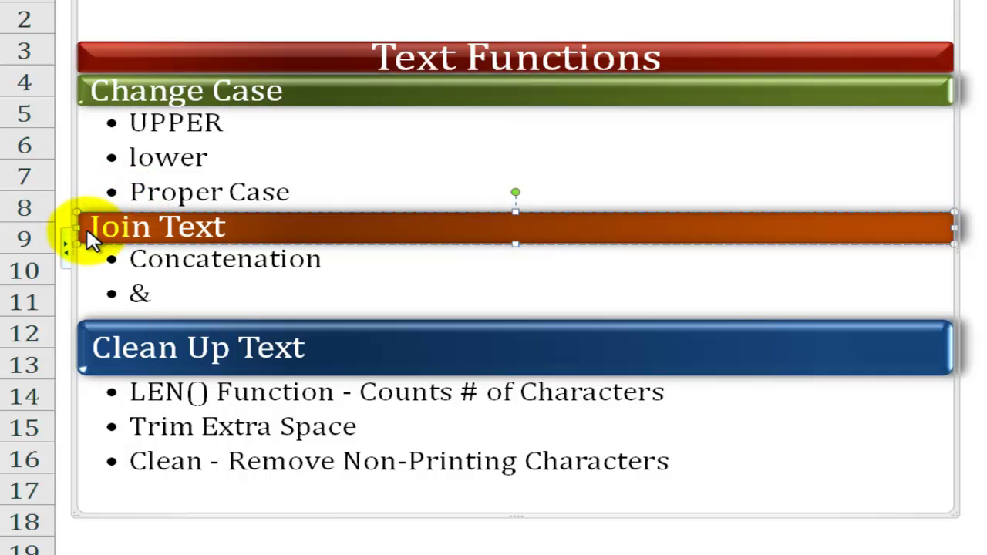
pyautogui.click(128, 260)
pyautogui.click(127, 291)
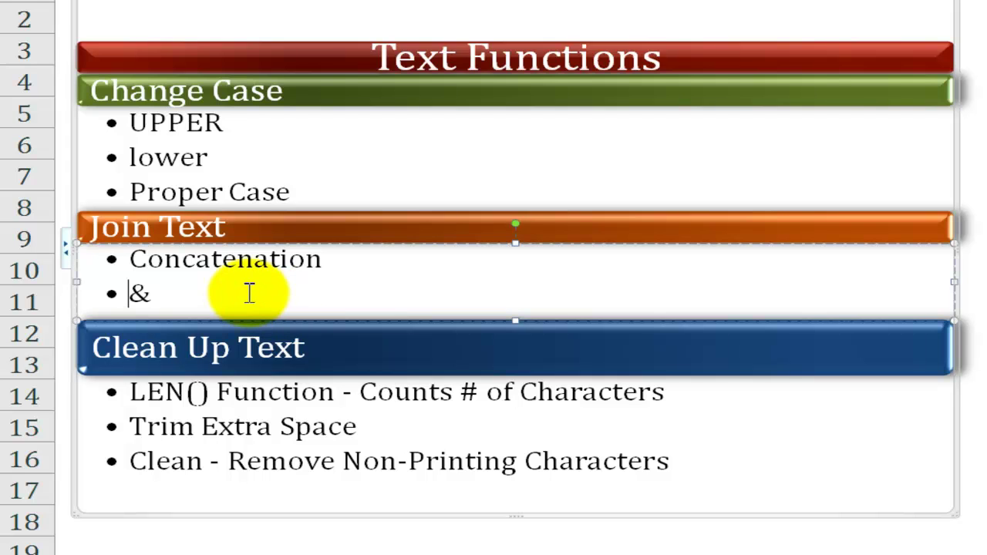
pyautogui.click(129, 391)
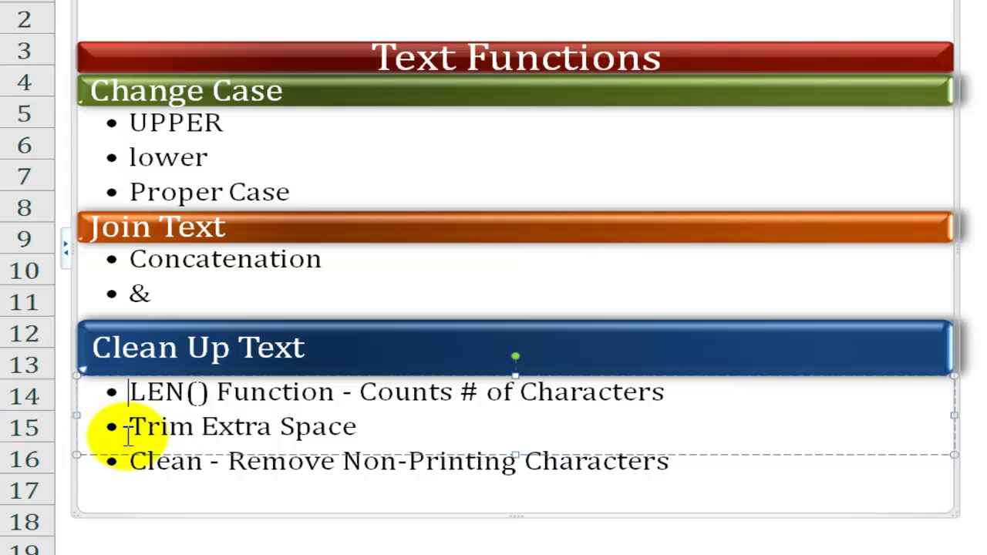
pyautogui.click(132, 428)
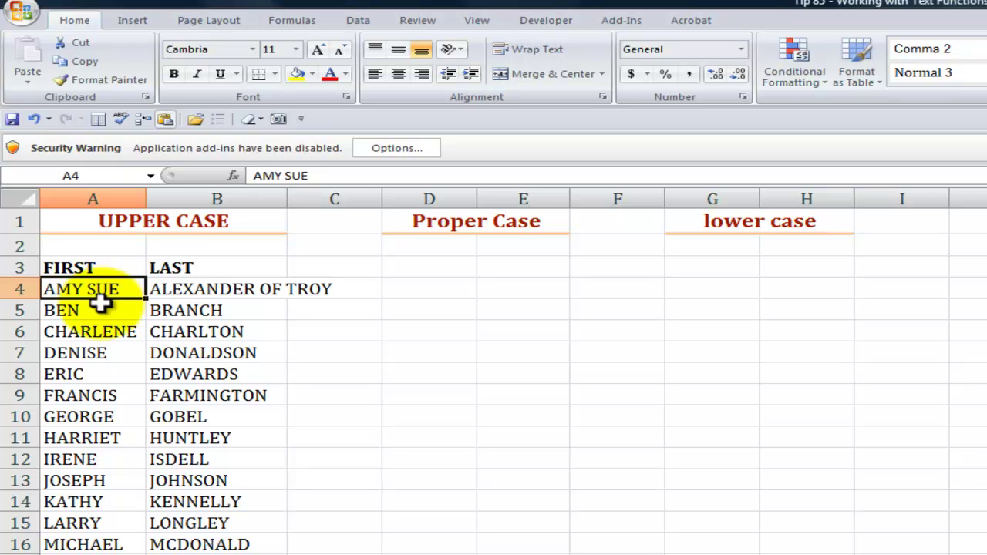
# Enter =PROPER(A4) in D4 to show the first name in proper case
pyautogui.click(94, 310)
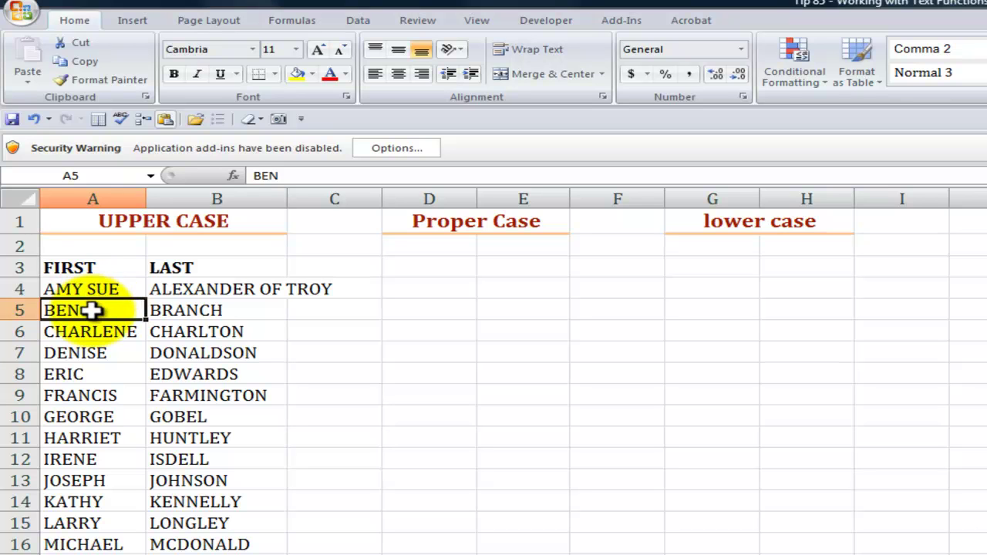
pyautogui.click(92, 288)
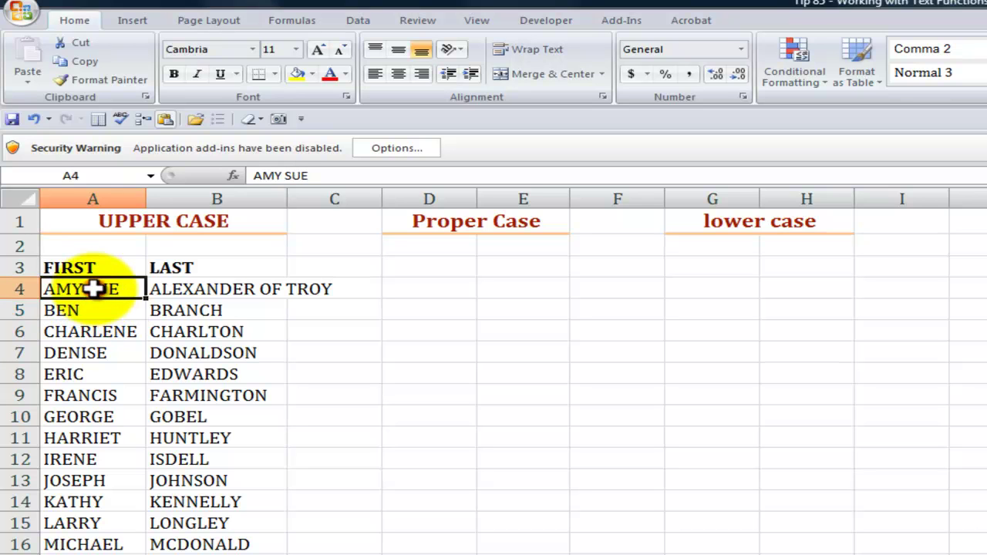
pyautogui.click(431, 285)
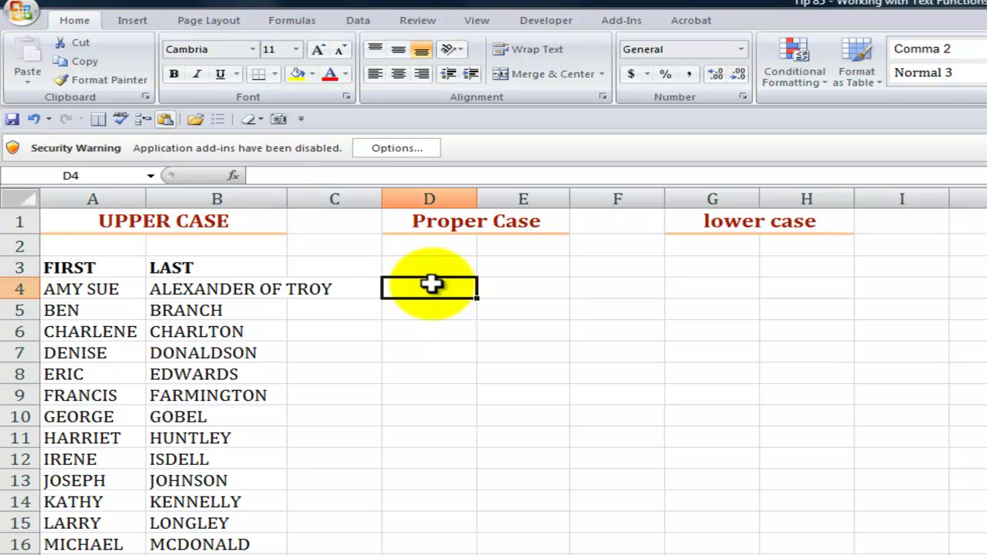
pyautogui.write('=prop')
pyautogui.press('Tab')
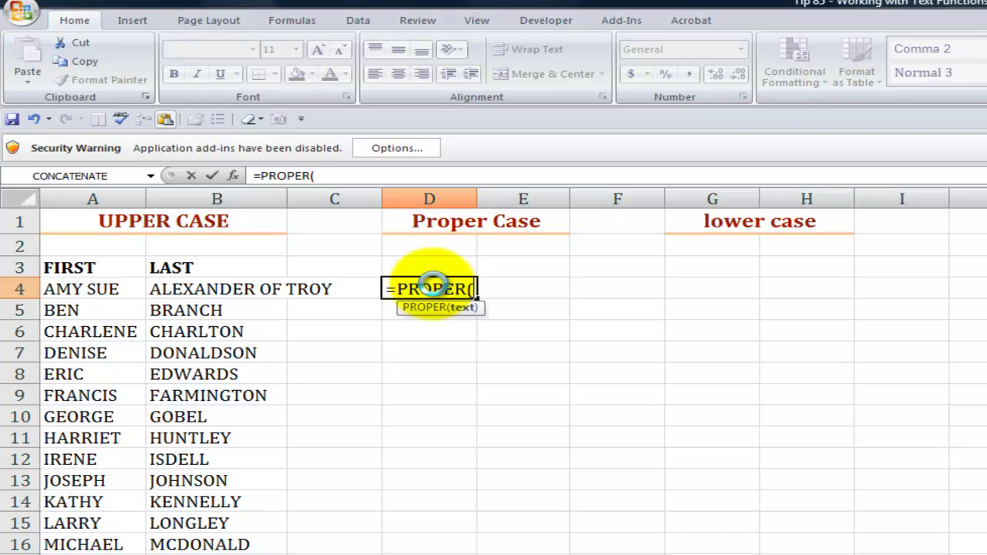
pyautogui.hotkey('ctrl', 'a')
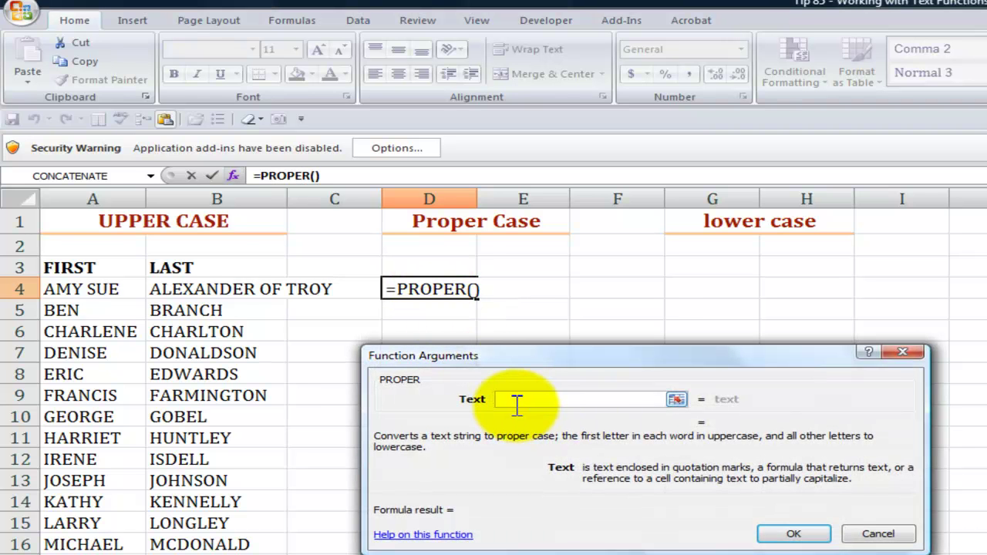
pyautogui.click(93, 288)
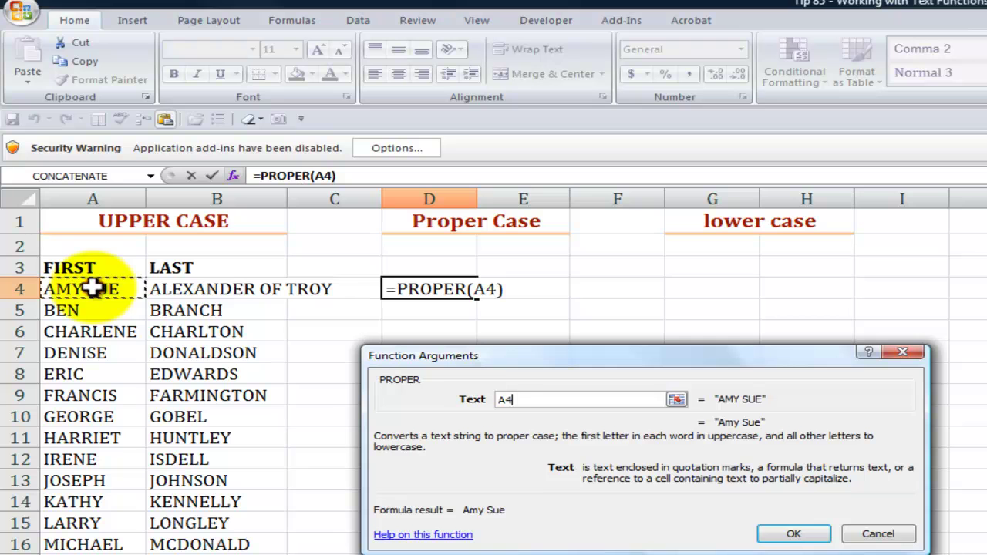
pyautogui.click(779, 536)
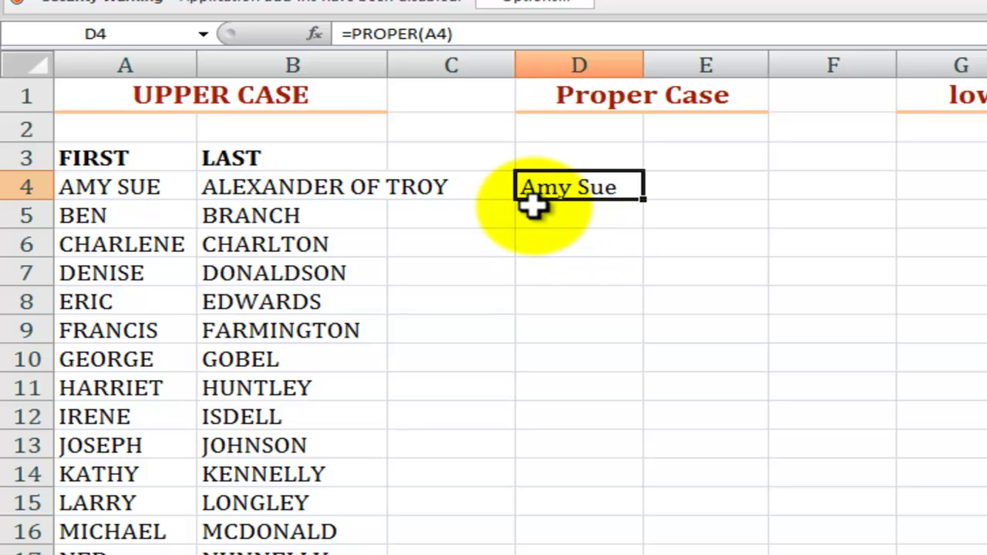
# Copy D4's PROPER formula right into E4 for the last name and check it
pyautogui.click(344, 187)
pyautogui.click(569, 185)
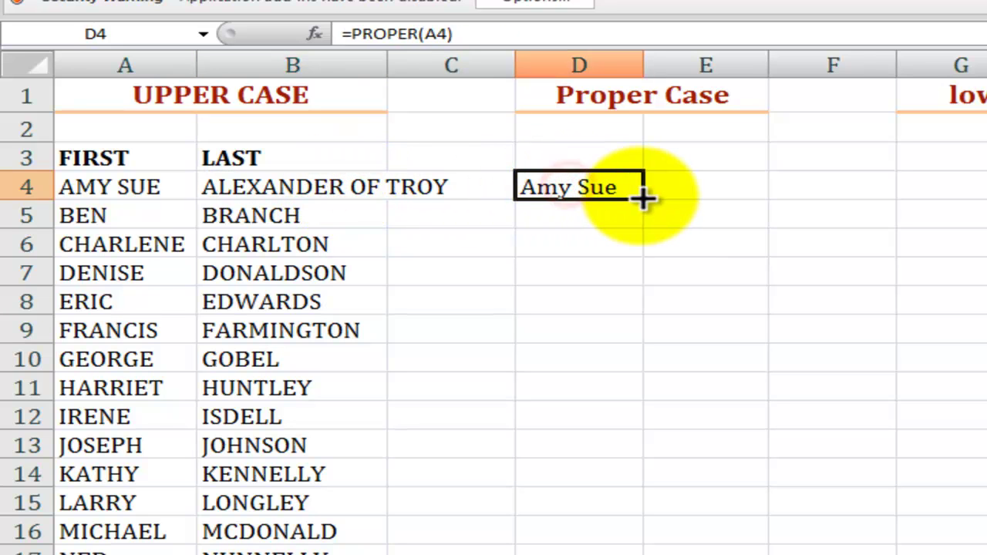
pyautogui.moveTo(642, 198); pyautogui.dragTo(747, 202)
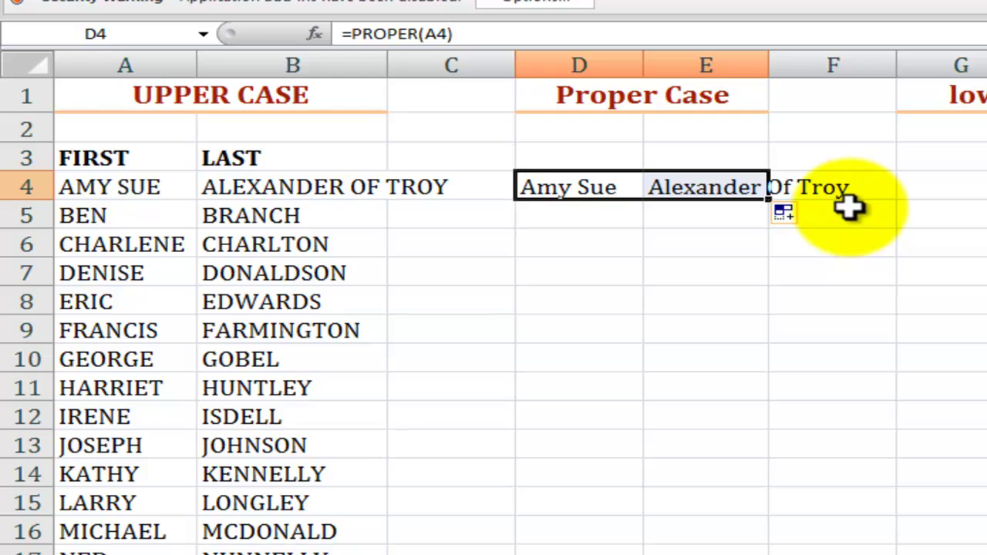
pyautogui.click(679, 215)
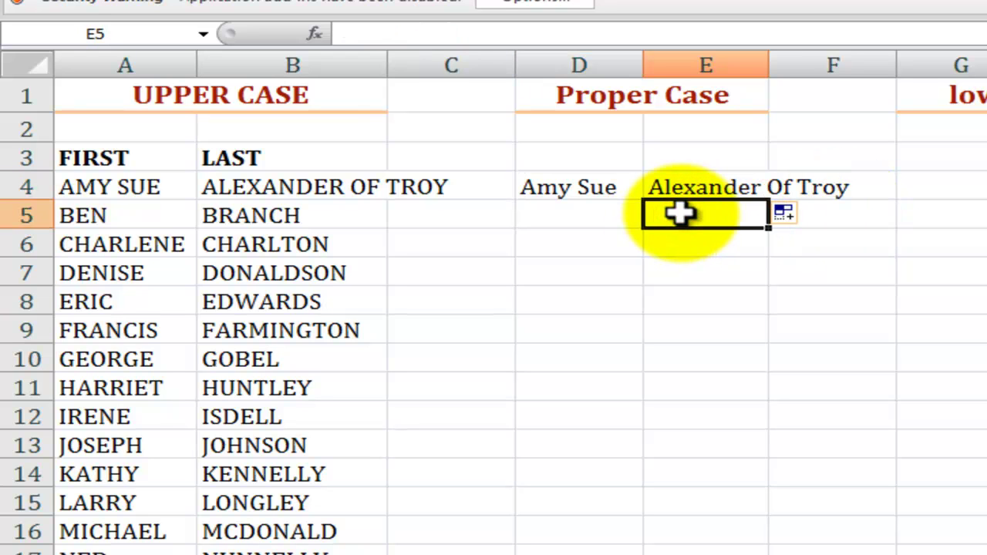
pyautogui.press('Up')
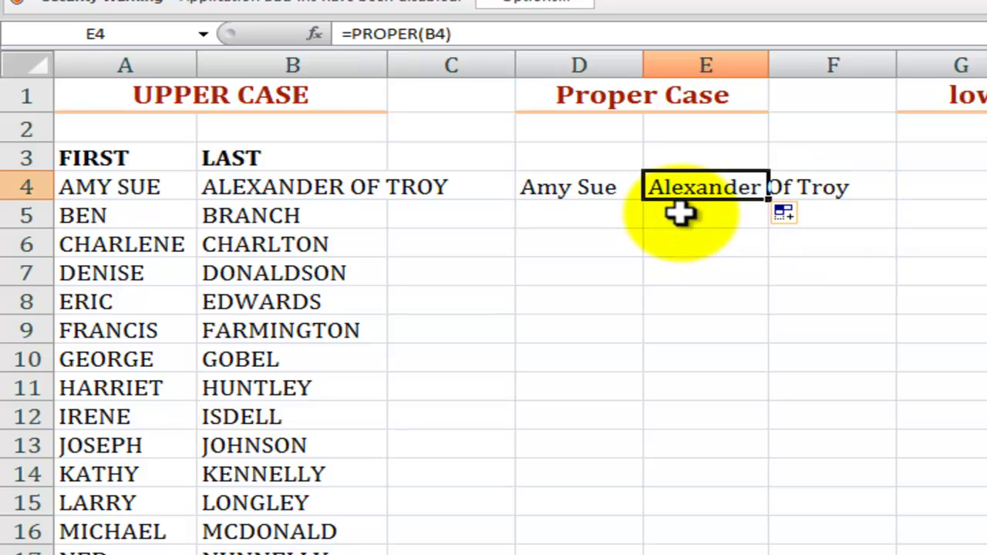
pyautogui.press('Right')
pyautogui.press('Left')
pyautogui.press('Down')
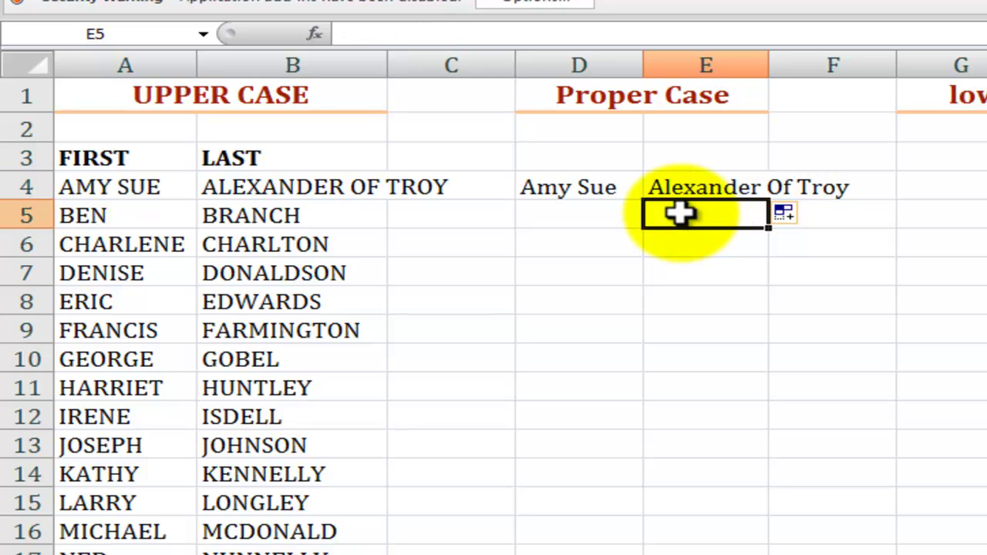
pyautogui.press('Up')
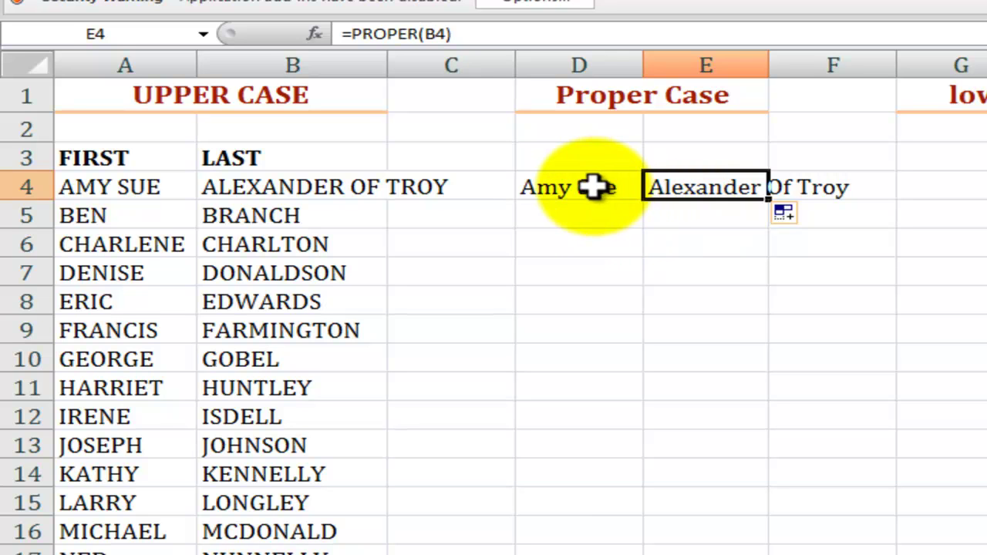
# Fill the D4:E4 PROPER formulas down the whole list and check row 16
pyautogui.moveTo(591, 188); pyautogui.dragTo(768, 552)
pyautogui.click(363, 529)
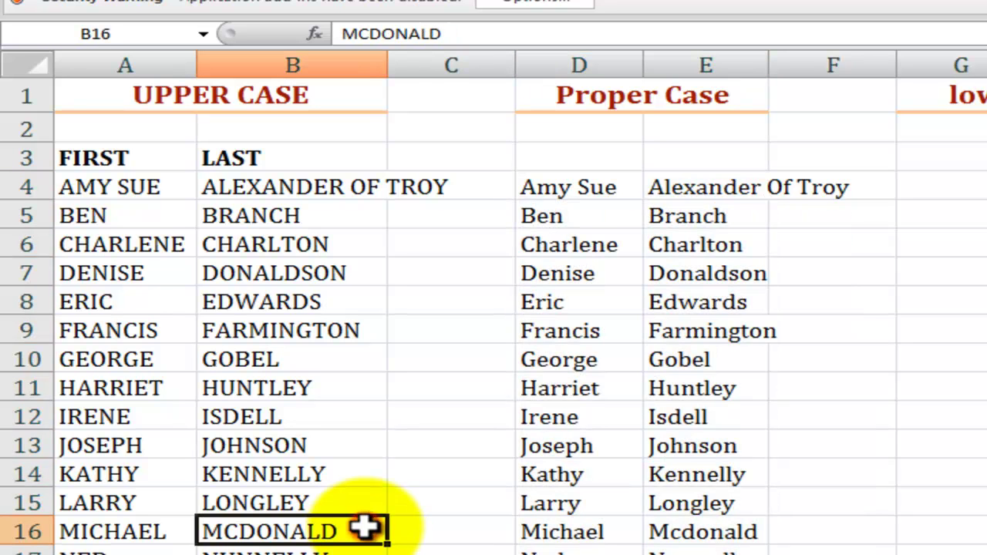
pyautogui.click(569, 532)
pyautogui.click(709, 532)
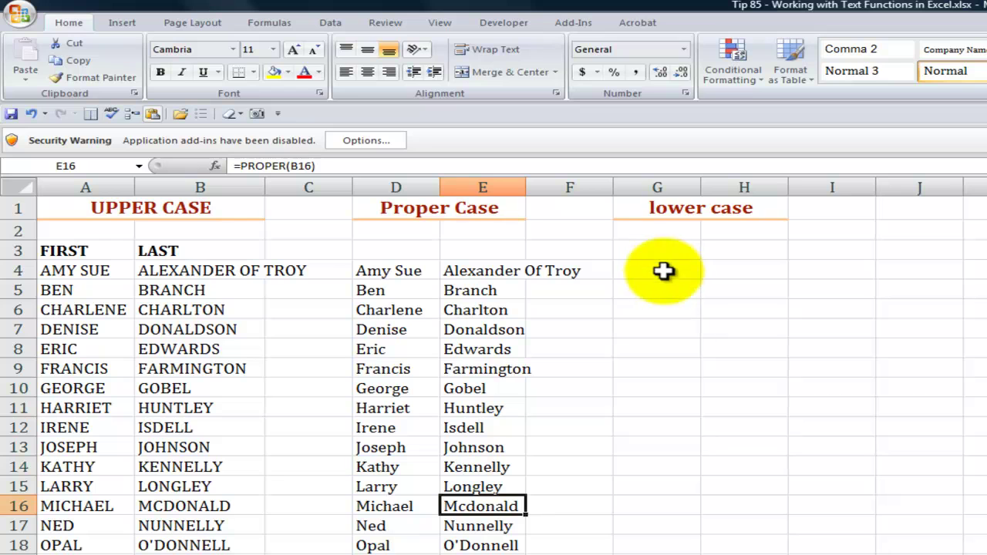
# Enter =LOWER(A4) in G4 to show the first name in lowercase
pyautogui.click(662, 268)
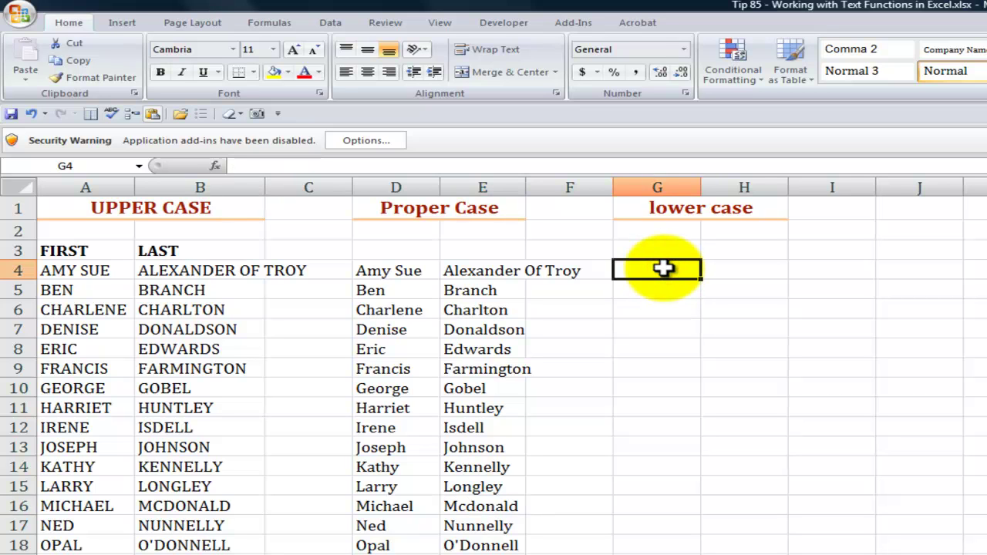
pyautogui.write('=lower')
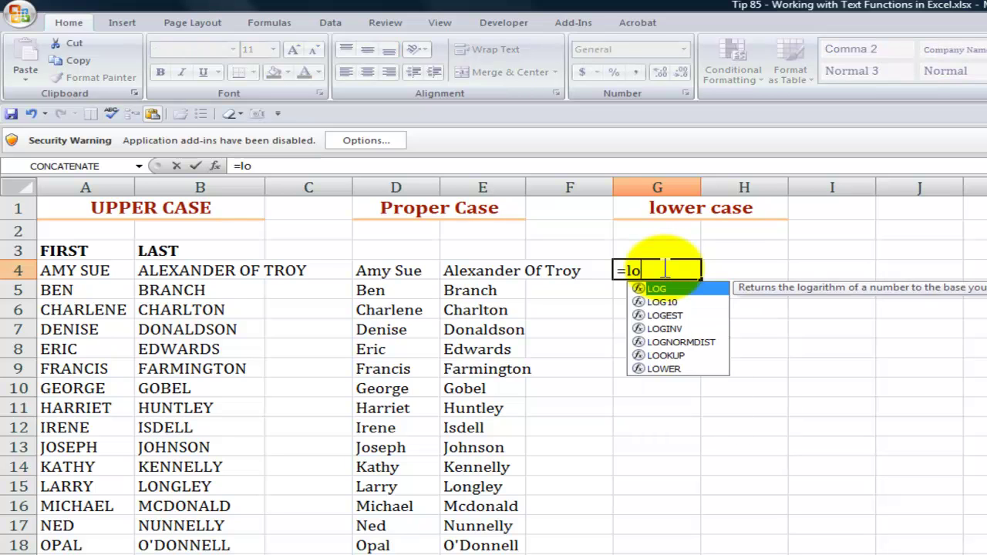
pyautogui.press('Tab')
pyautogui.hotkey('ctrl', 'a')
pyautogui.click(528, 378)
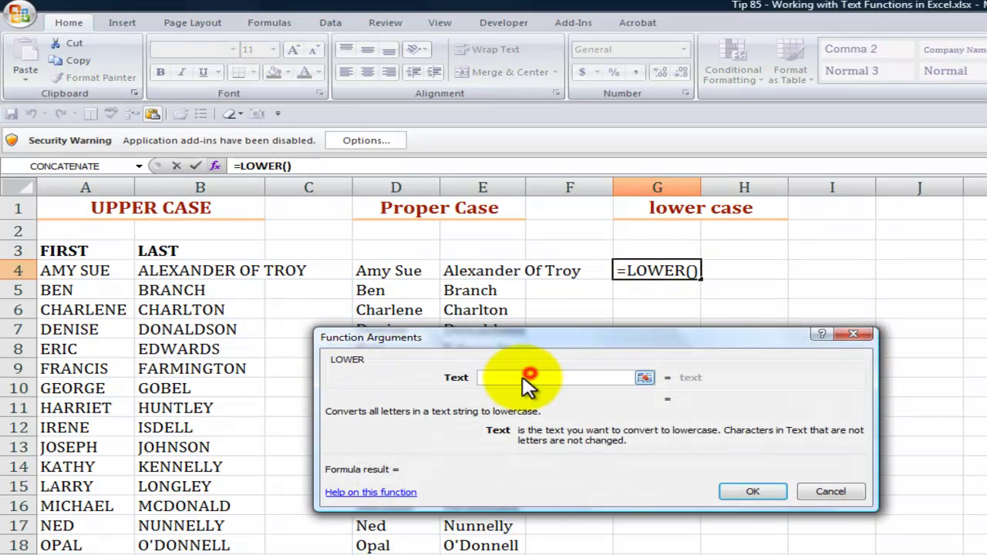
pyautogui.click(77, 270)
pyautogui.click(747, 492)
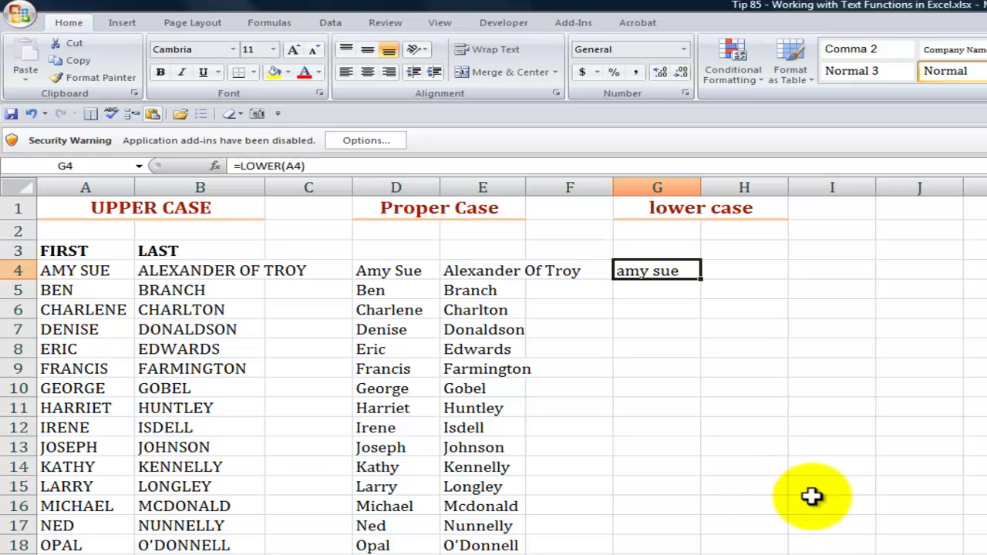
# Review D4's PROPER formula, then delete columns A:B so the formulas show #REF!
pyautogui.click(401, 270)
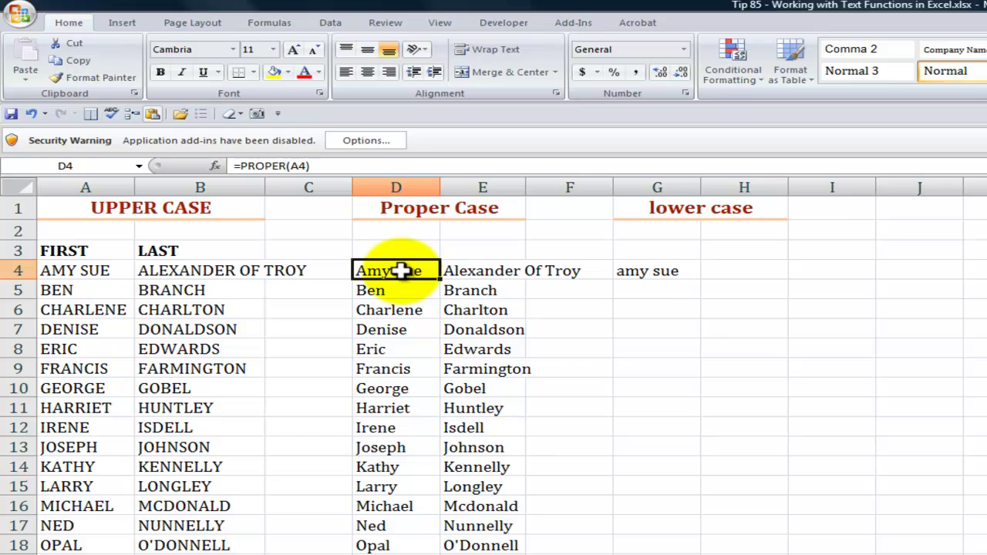
pyautogui.doubleClick(401, 270)
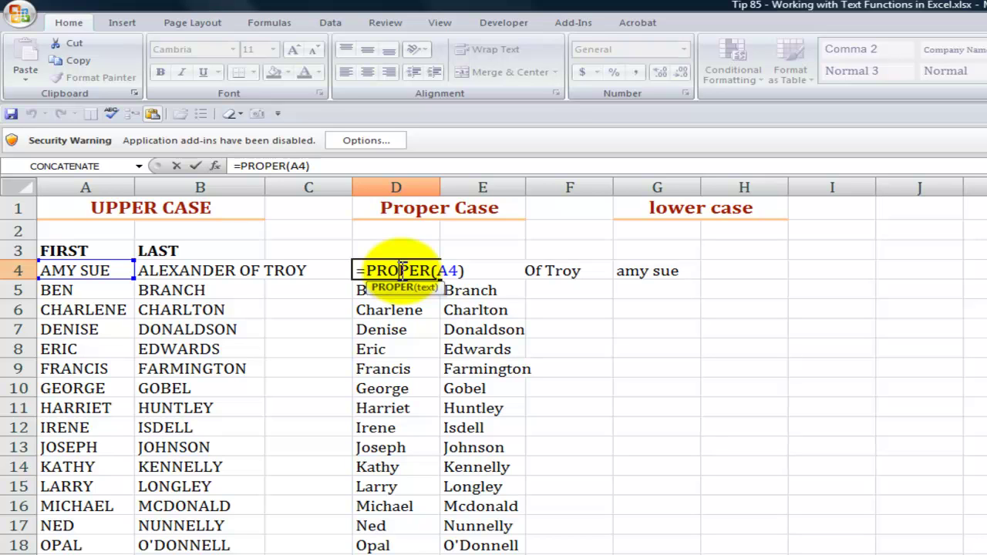
pyautogui.hotkey('ctrl', 'Return')
pyautogui.moveTo(85, 187); pyautogui.dragTo(183, 187)
pyautogui.rightClick(185, 189)
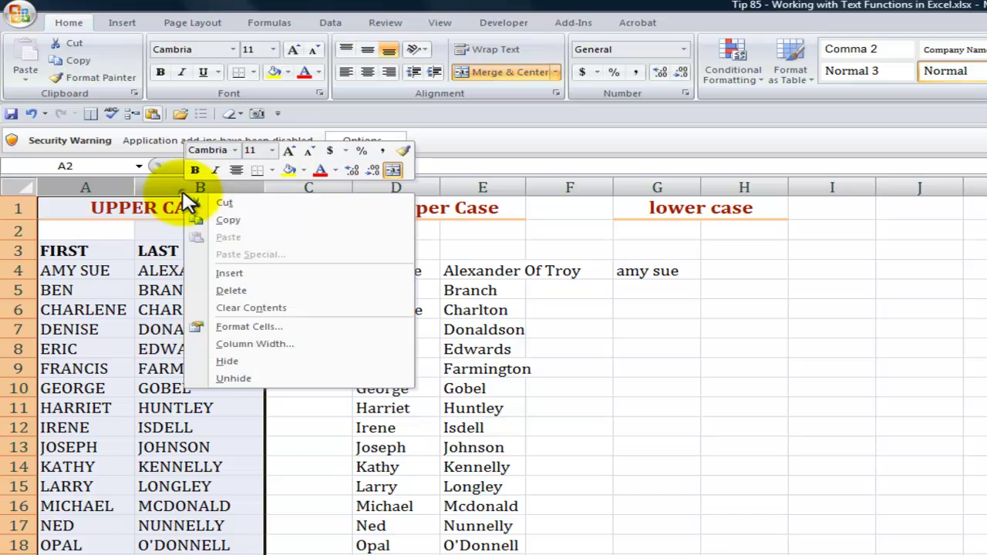
pyautogui.click(245, 292)
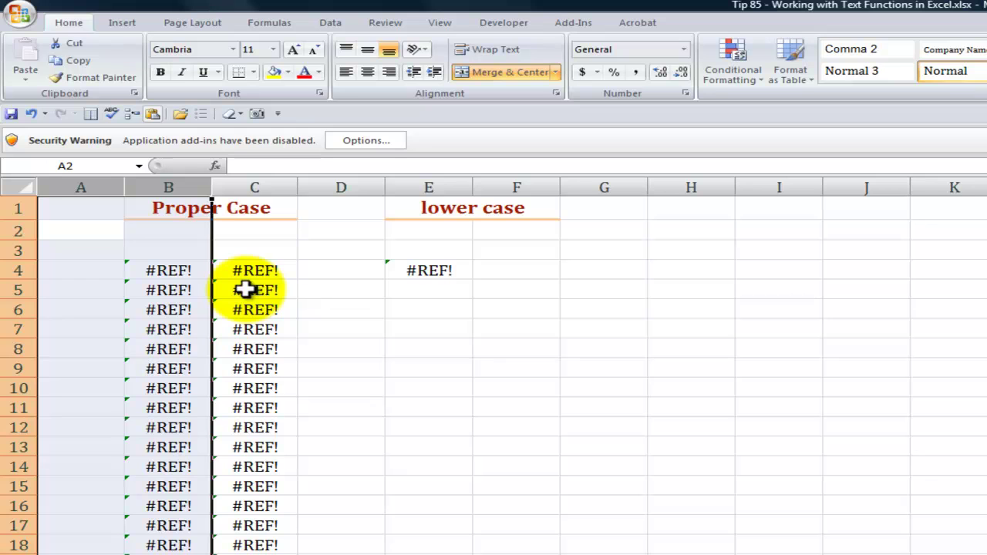
# Undo the column deletion and confirm D4 still holds its PROPER formula
pyautogui.click(33, 114)
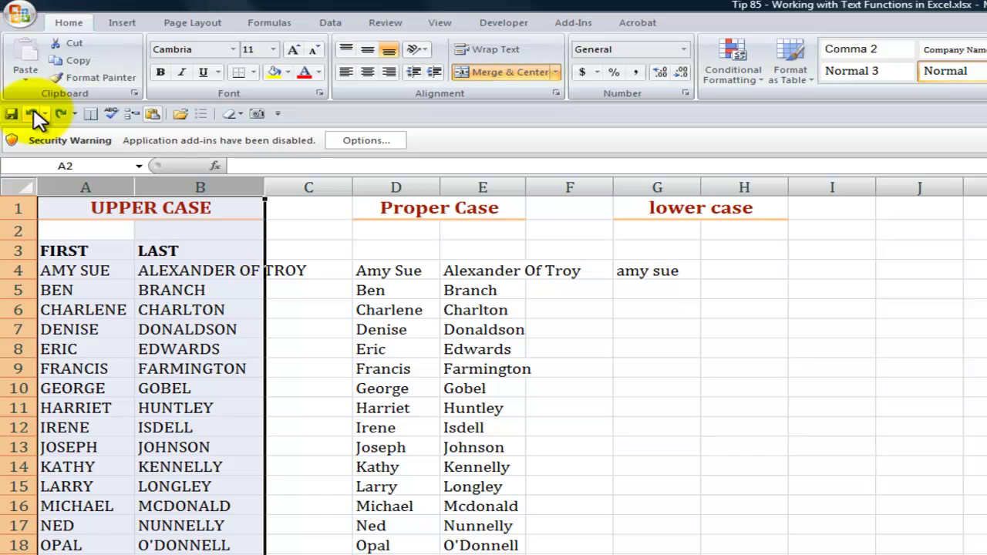
pyautogui.click(413, 271)
pyautogui.doubleClick(413, 271)
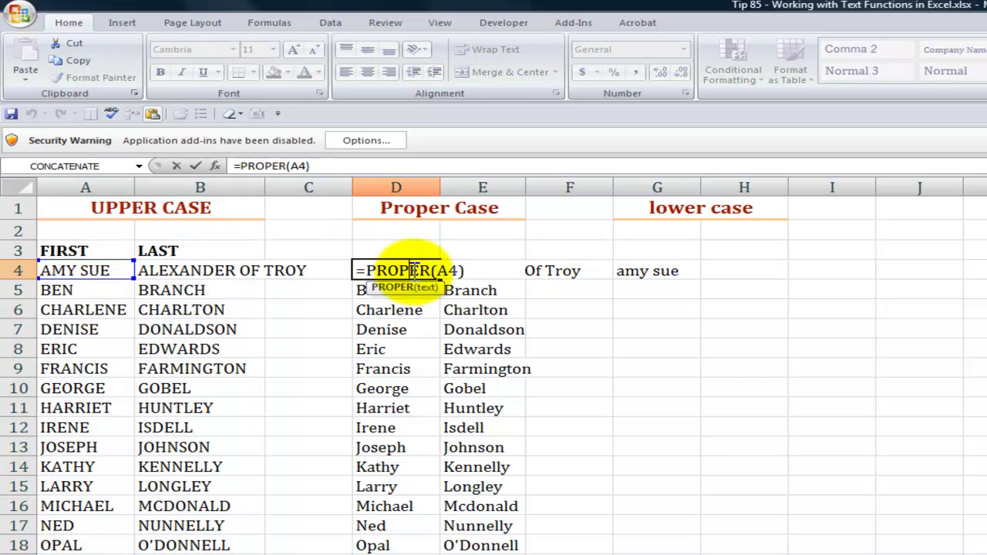
pyautogui.press('Escape')
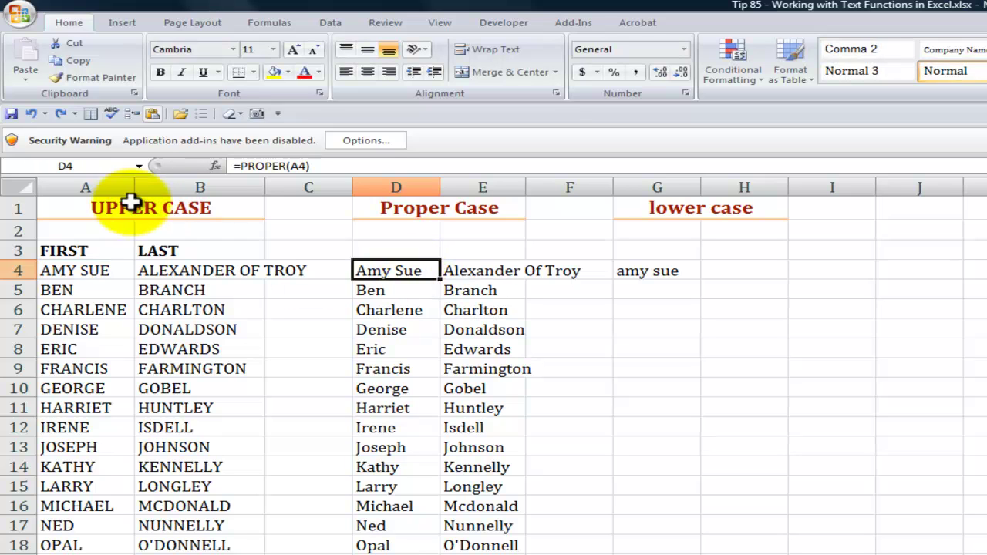
# Paste D4:E27's Proper Case results over themselves as values, then go to the Separate Fields sheet
pyautogui.moveTo(84, 187); pyautogui.dragTo(144, 186)
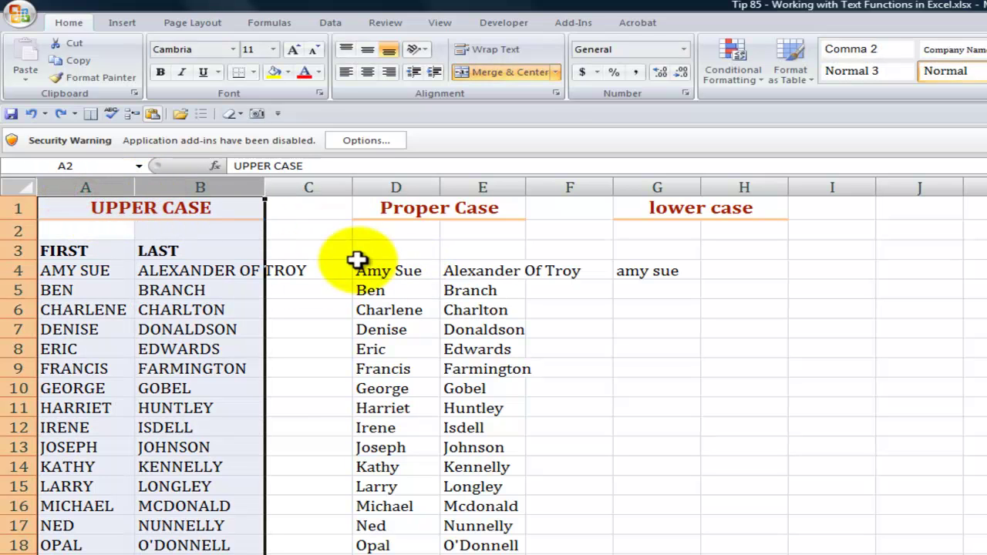
pyautogui.moveTo(397, 273); pyautogui.dragTo(478, 552)
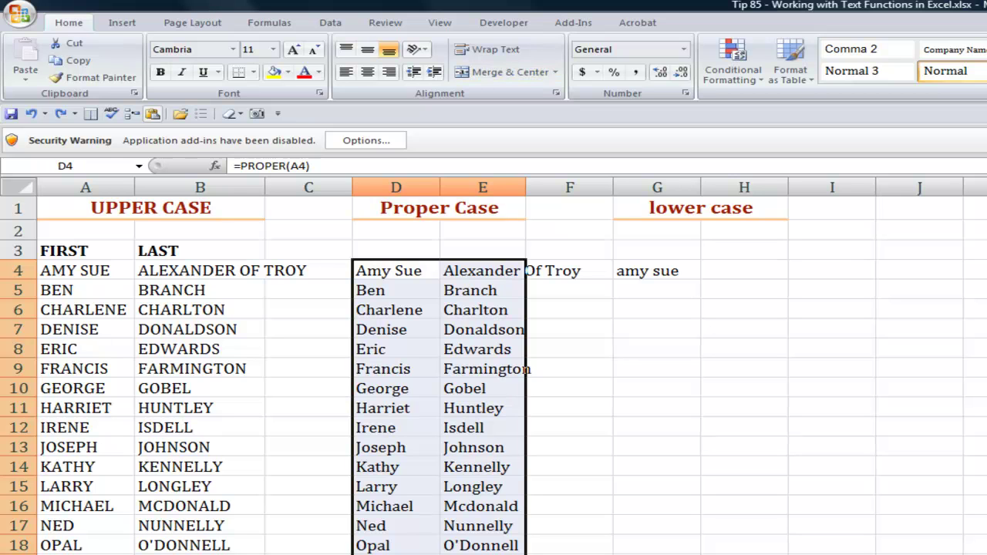
pyautogui.hotkey('ctrl', 'c')
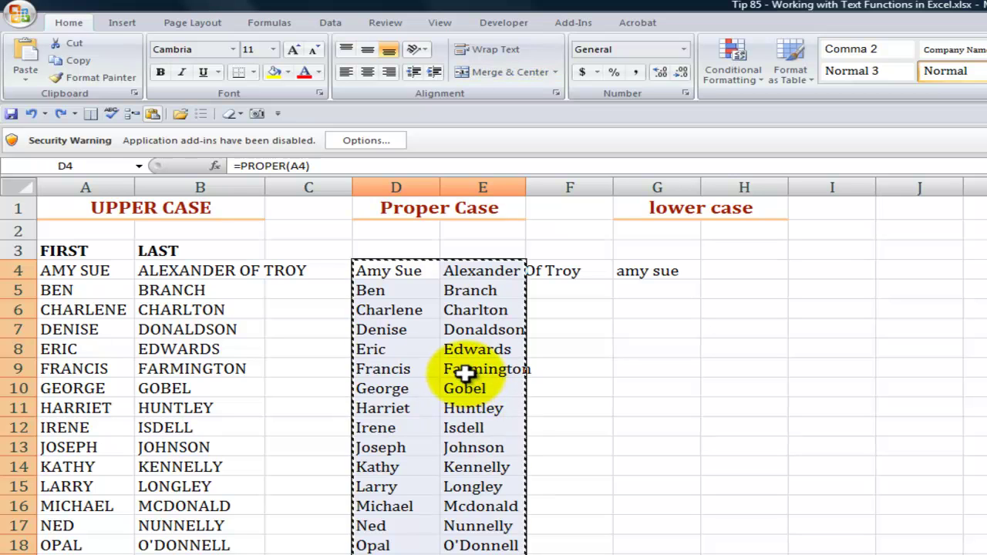
pyautogui.rightClick(465, 374)
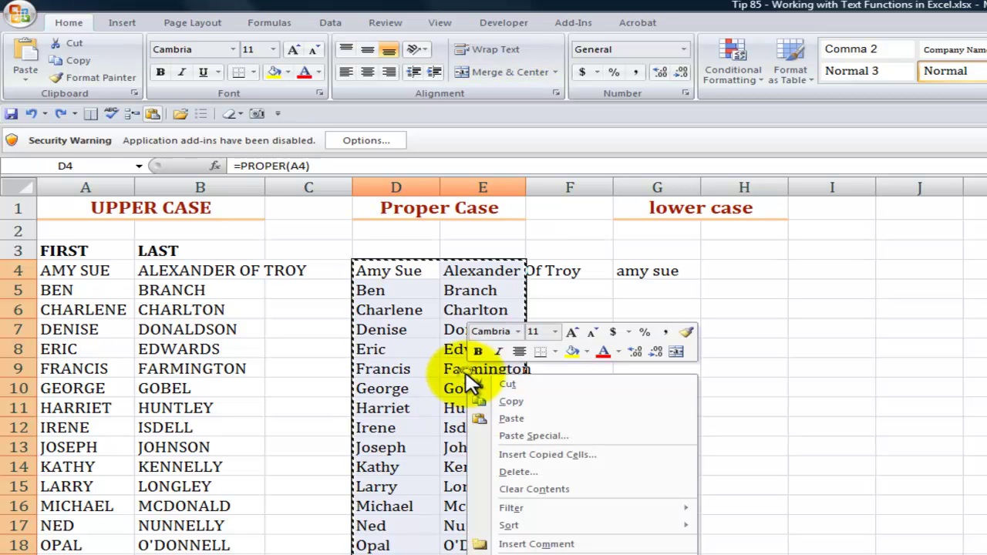
pyautogui.click(532, 436)
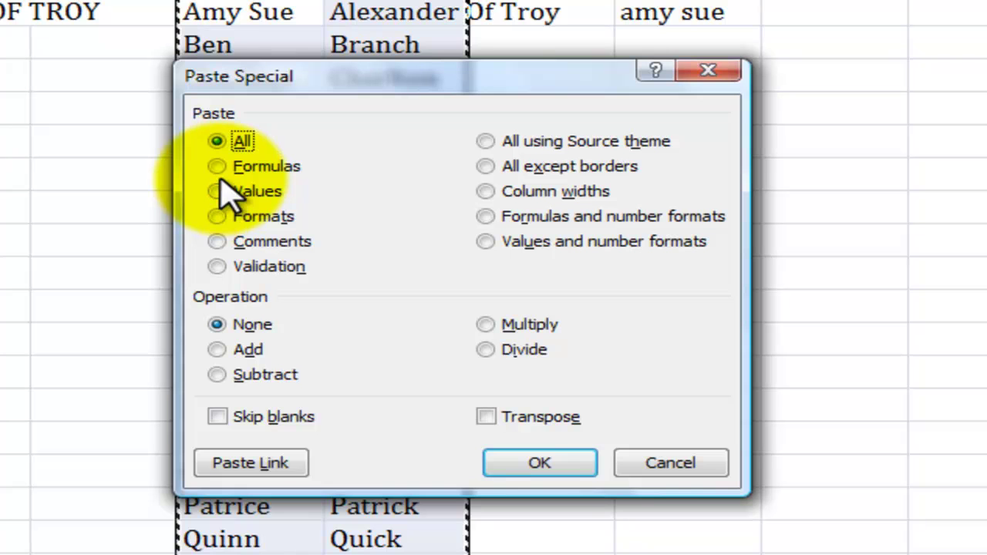
pyautogui.click(219, 192)
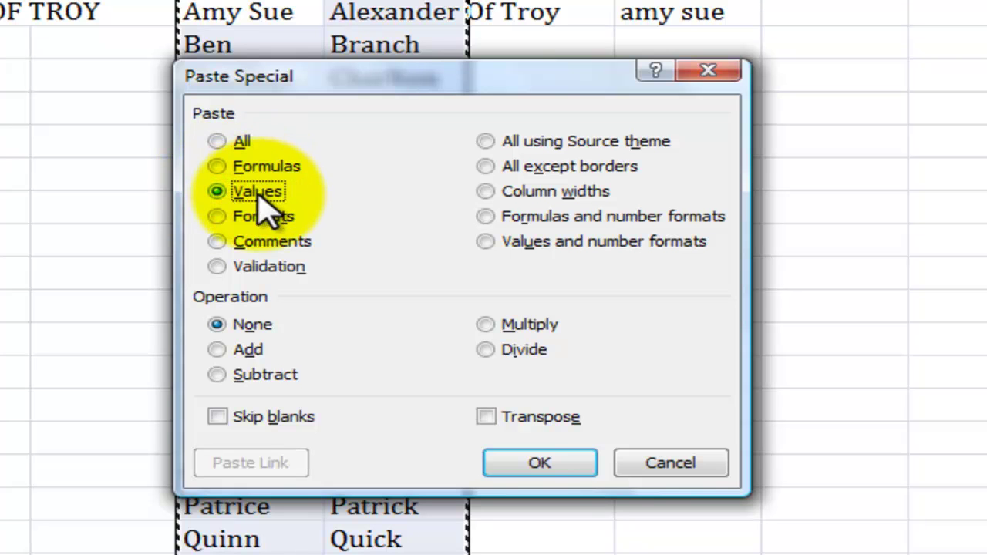
pyautogui.click(538, 463)
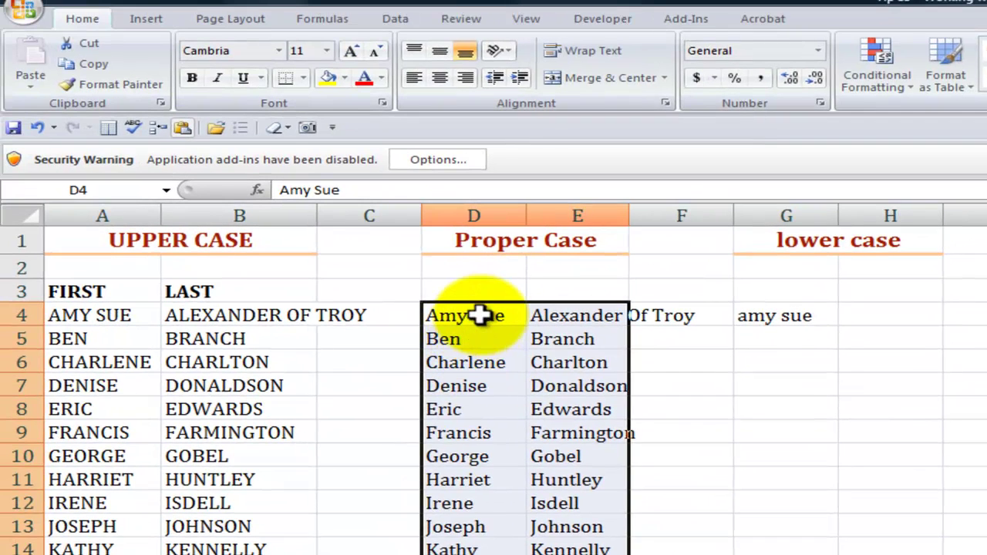
pyautogui.doubleClick(479, 315)
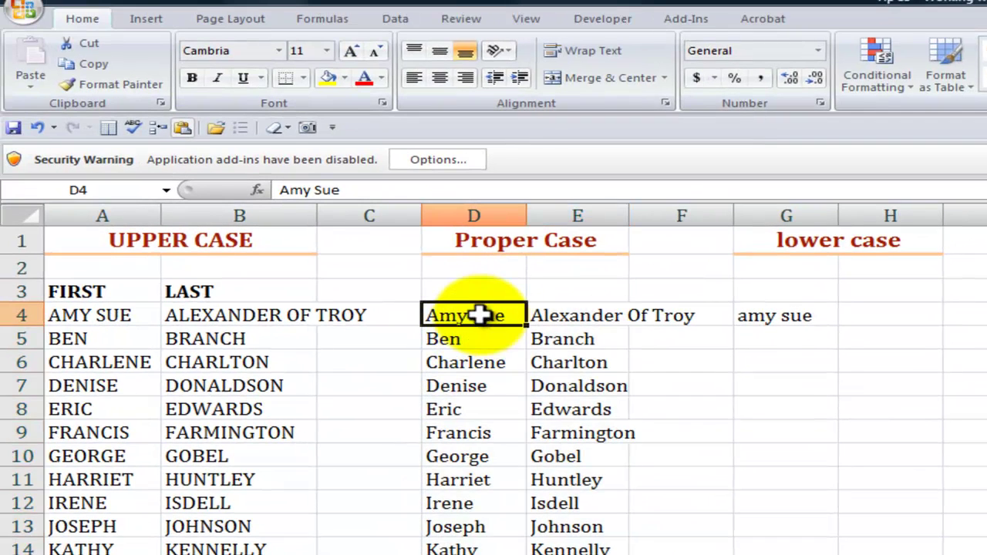
pyautogui.press('Escape')
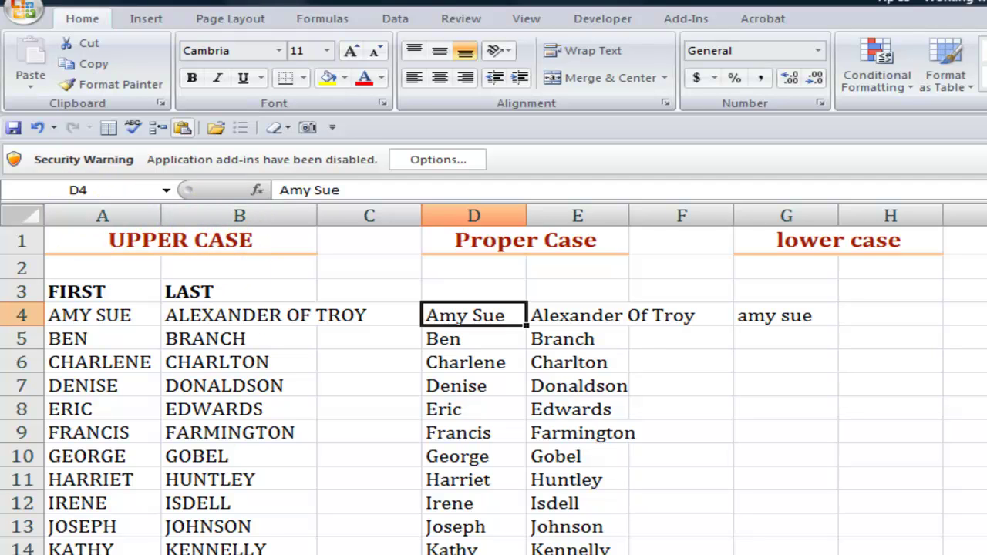
pyautogui.hotkey('ctrl', 'pagedown')
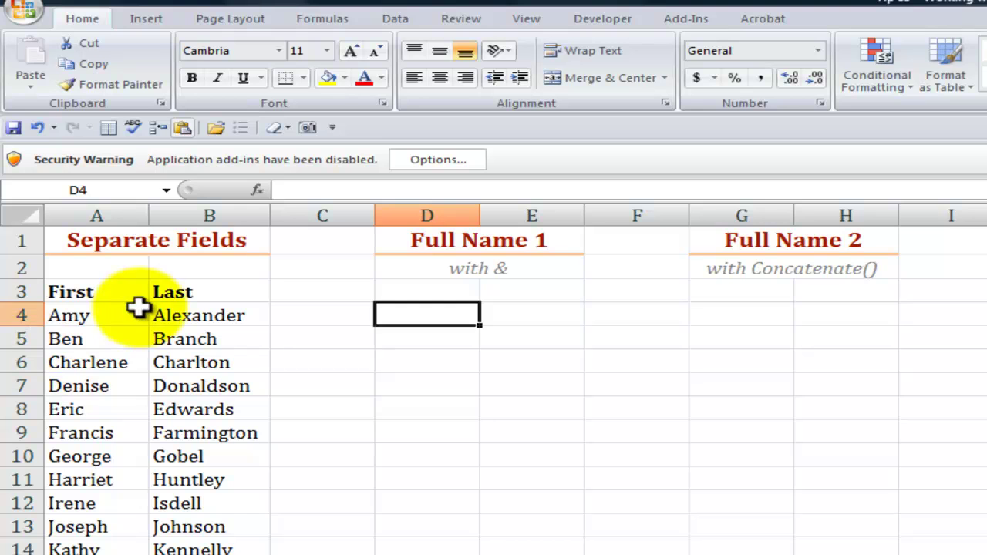
# Point out the first and last names and the with & and Concatenate() notes
pyautogui.click(79, 315)
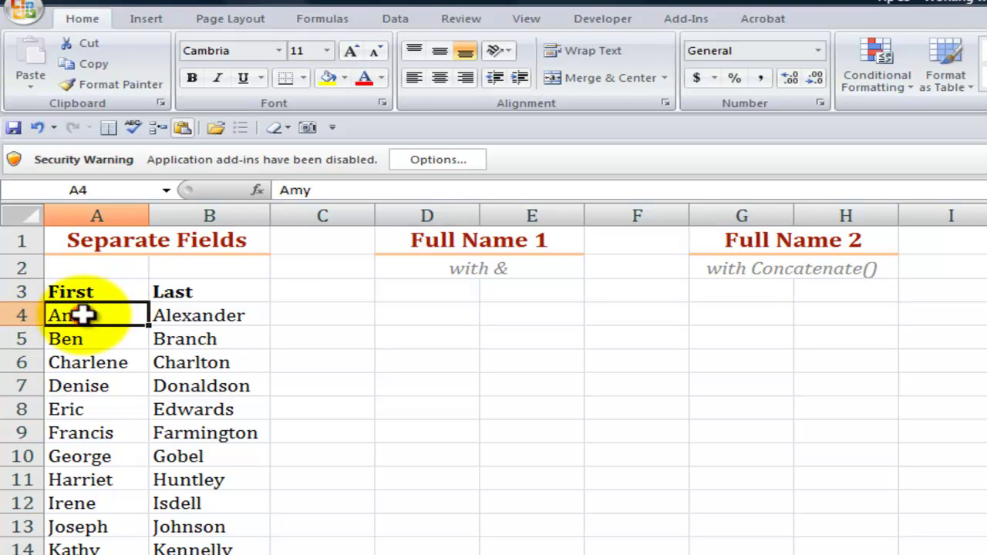
pyautogui.click(202, 315)
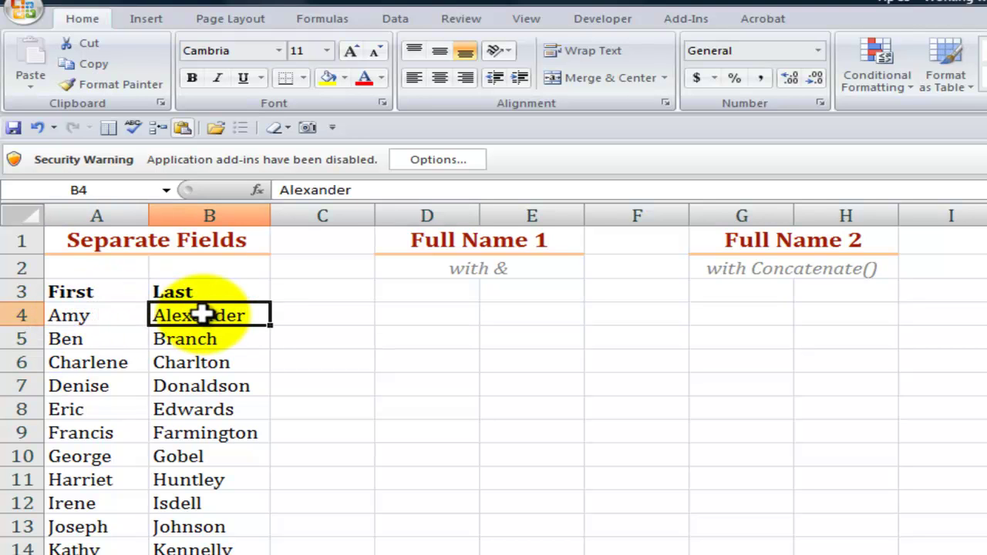
pyautogui.click(418, 315)
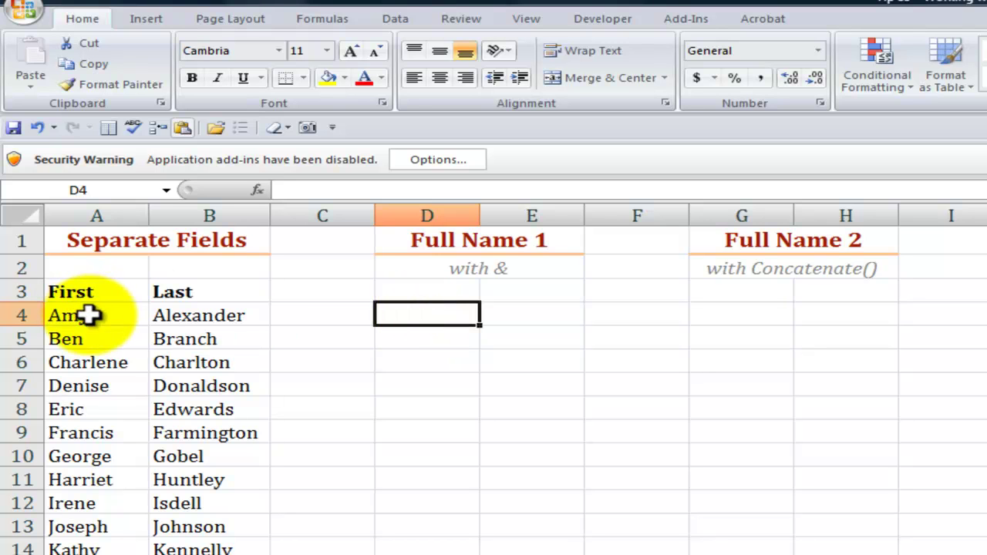
pyautogui.click(425, 267)
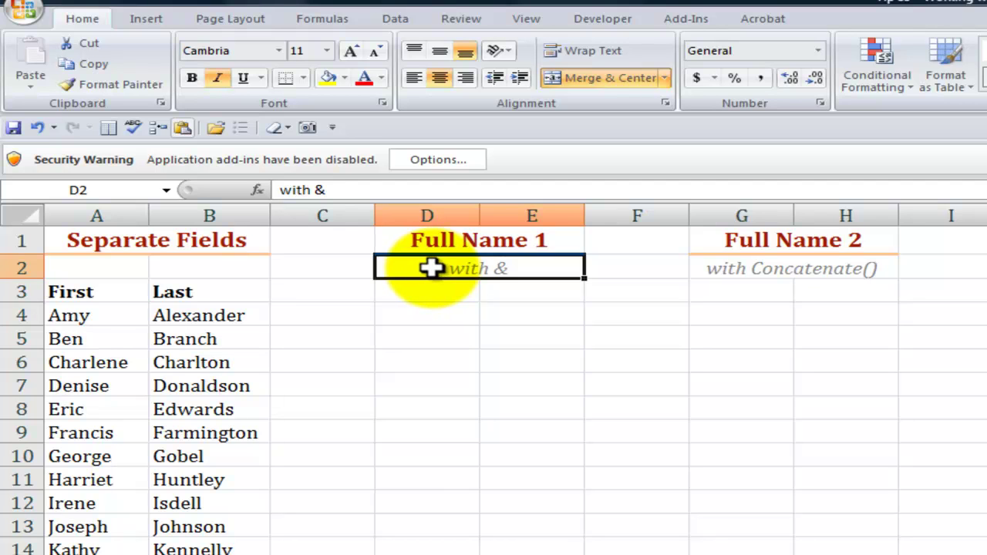
pyautogui.click(792, 267)
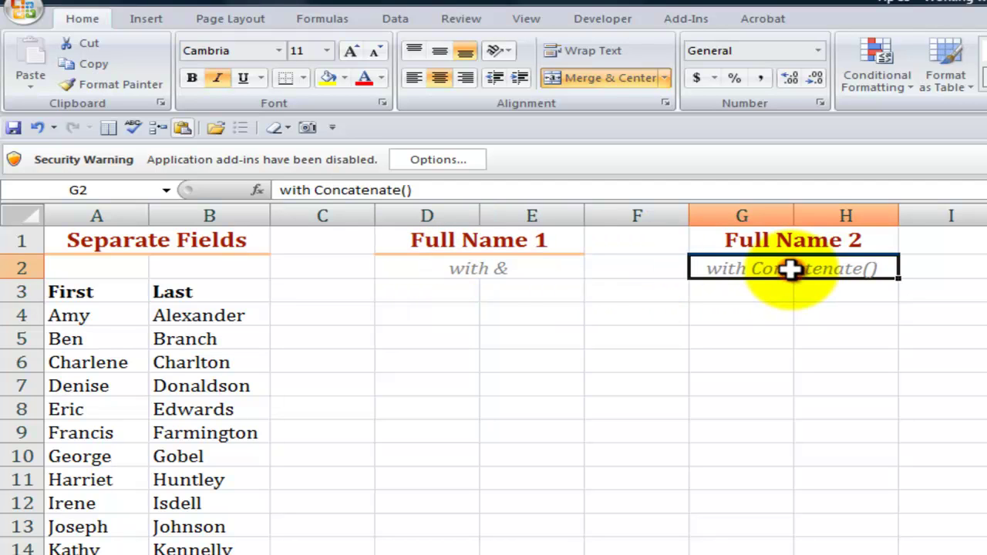
# Enter =A4&" "&B4 in D4 to join first and last name with a space
pyautogui.click(424, 313)
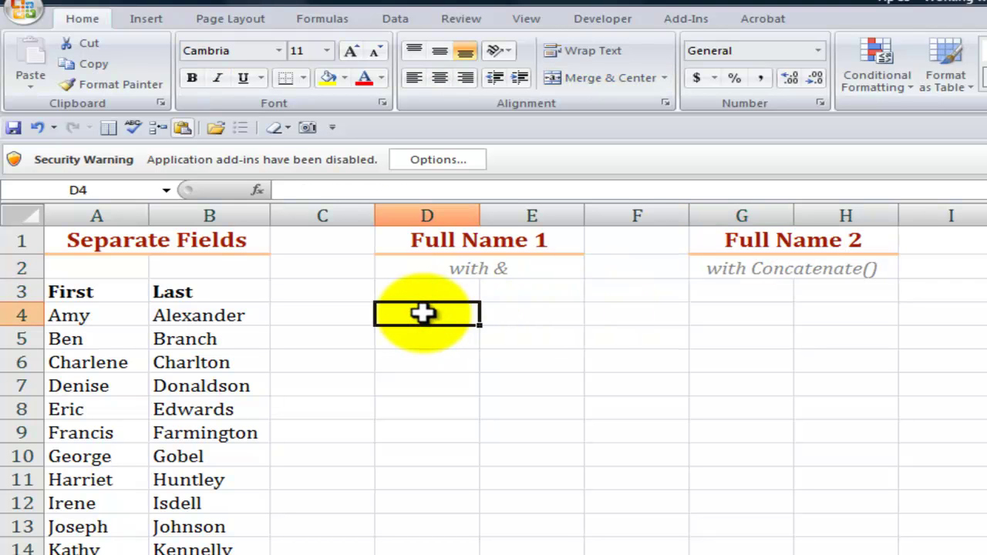
pyautogui.write('=')
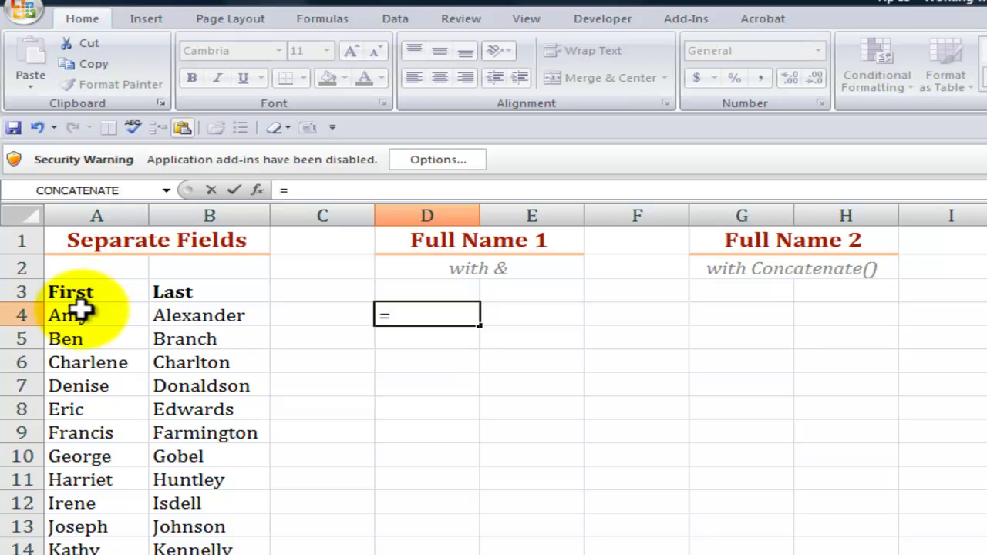
pyautogui.click(80, 312)
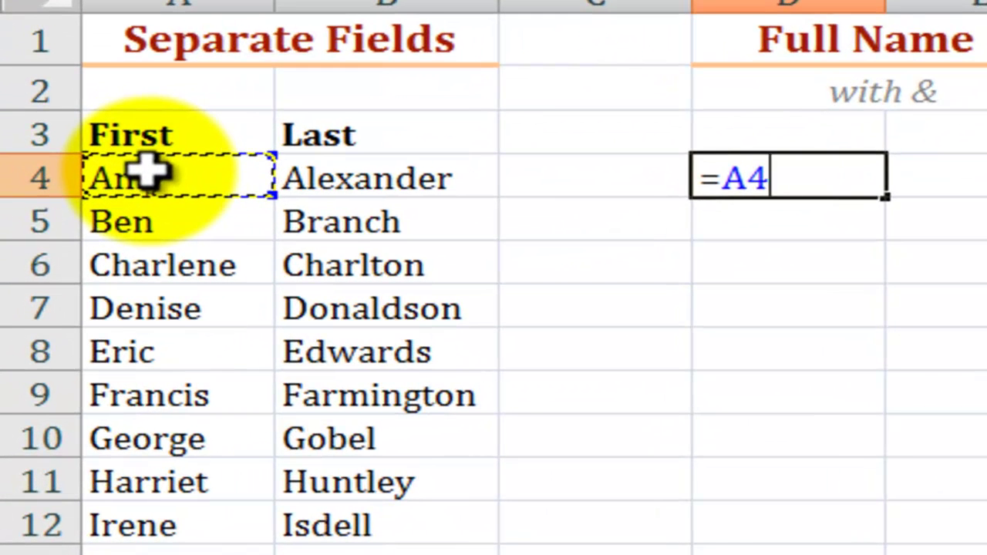
pyautogui.write('&')
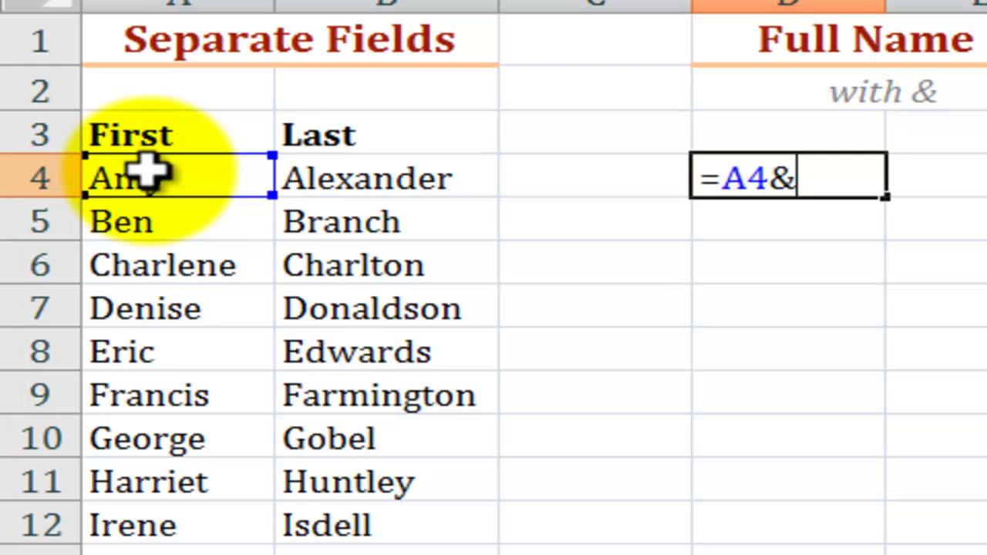
pyautogui.write('" "')
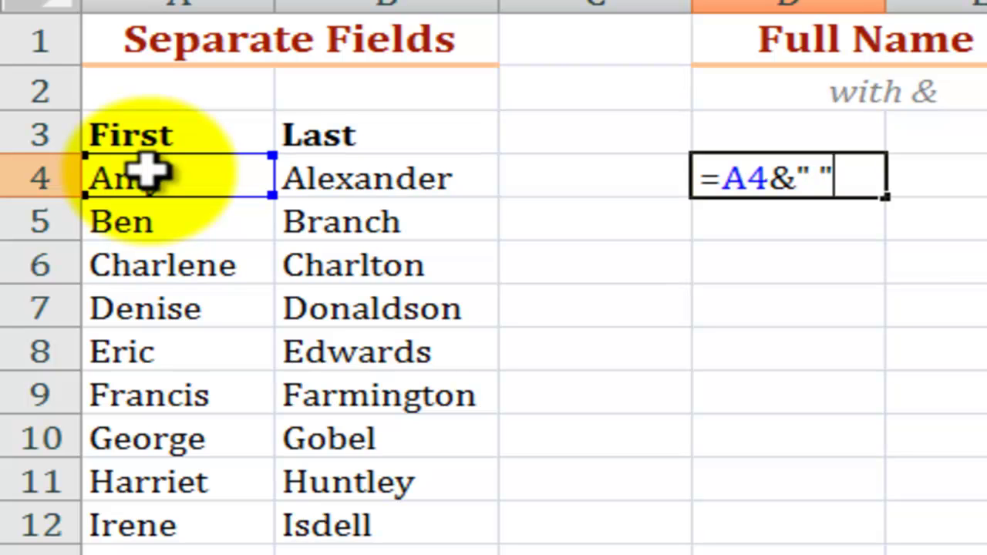
pyautogui.write('&')
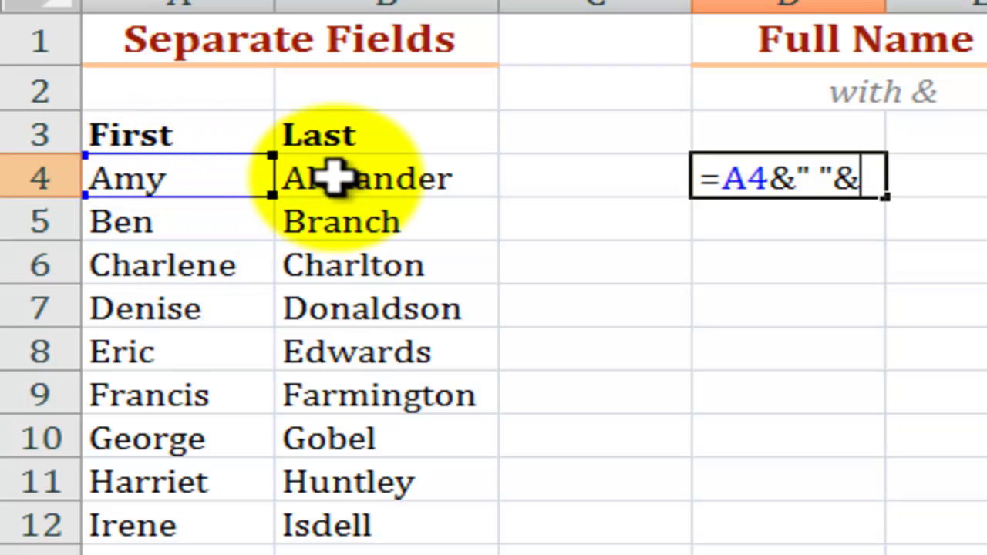
pyautogui.click(287, 177)
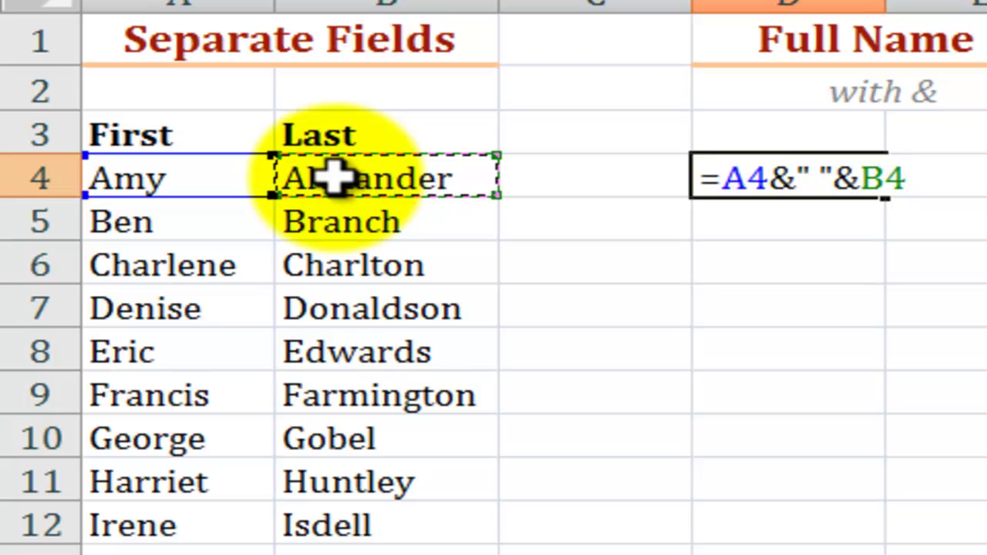
pyautogui.hotkey('ctrl', 'Return')
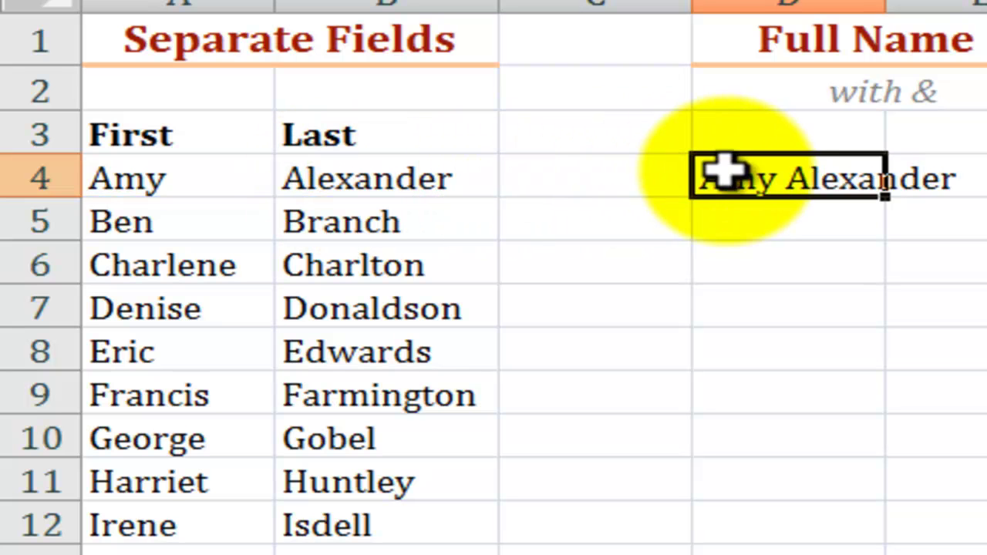
# Review the quoted space in D4's =A4&" "&B4 formula and recommit it
pyautogui.doubleClick(725, 172)
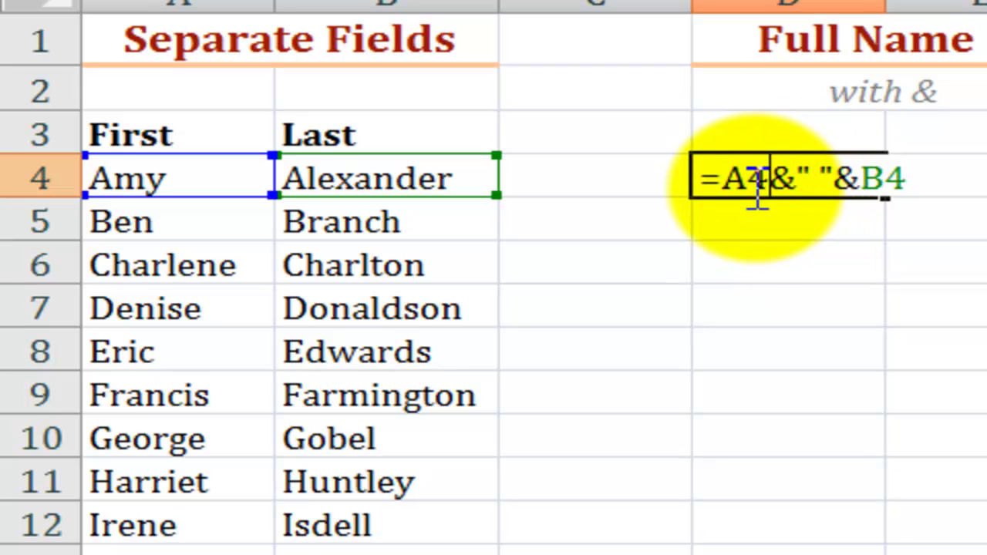
pyautogui.click(795, 181)
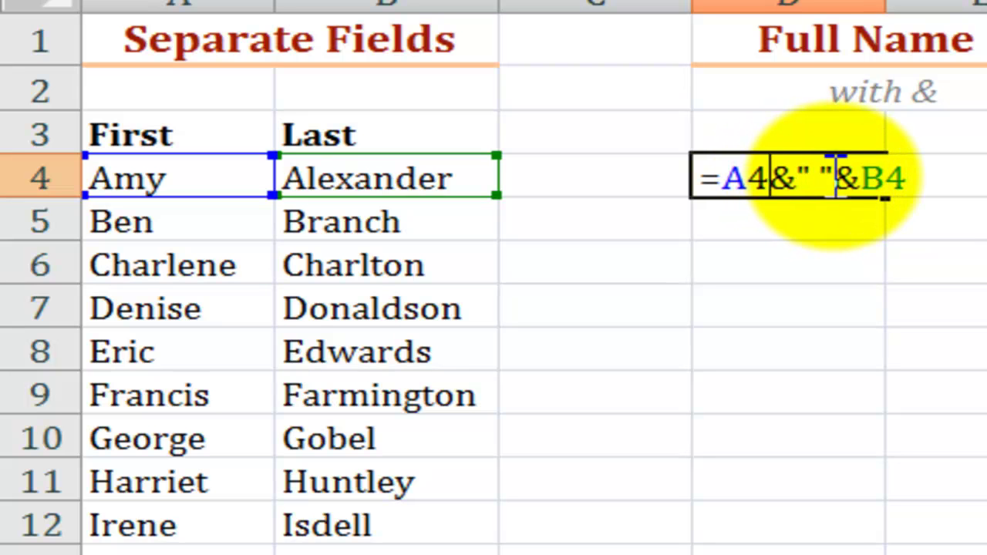
pyautogui.click(837, 177)
pyautogui.hotkey('ctrl', 'Return')
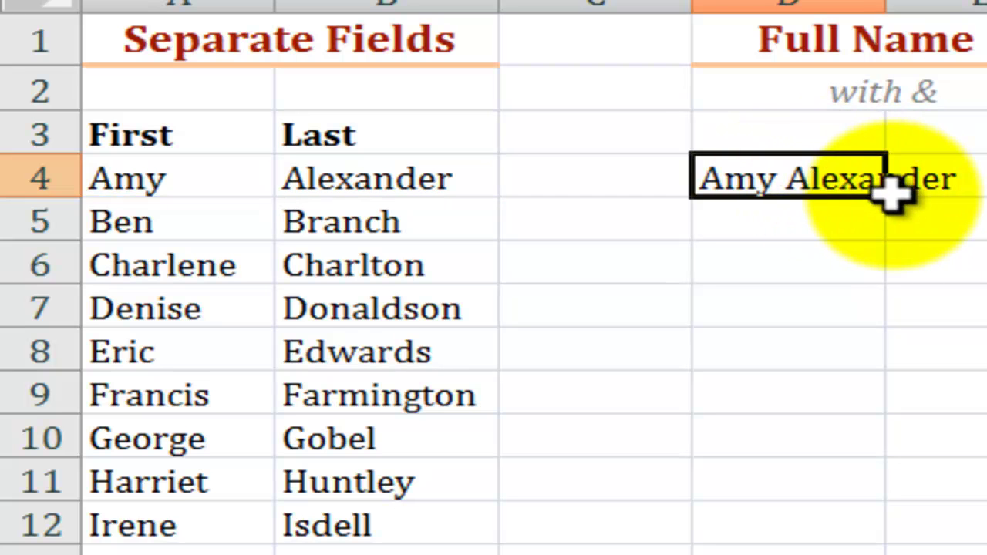
# Fill the full-name formula down column D for every person in the list
pyautogui.click(888, 191)
pyautogui.click(889, 202)
pyautogui.click(851, 187)
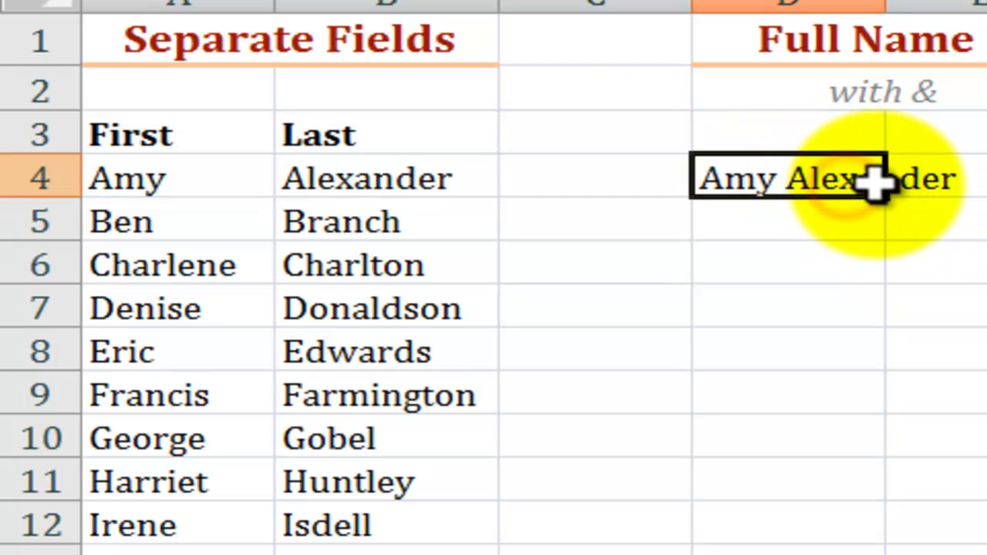
pyautogui.moveTo(884, 195); pyautogui.dragTo(884, 554)
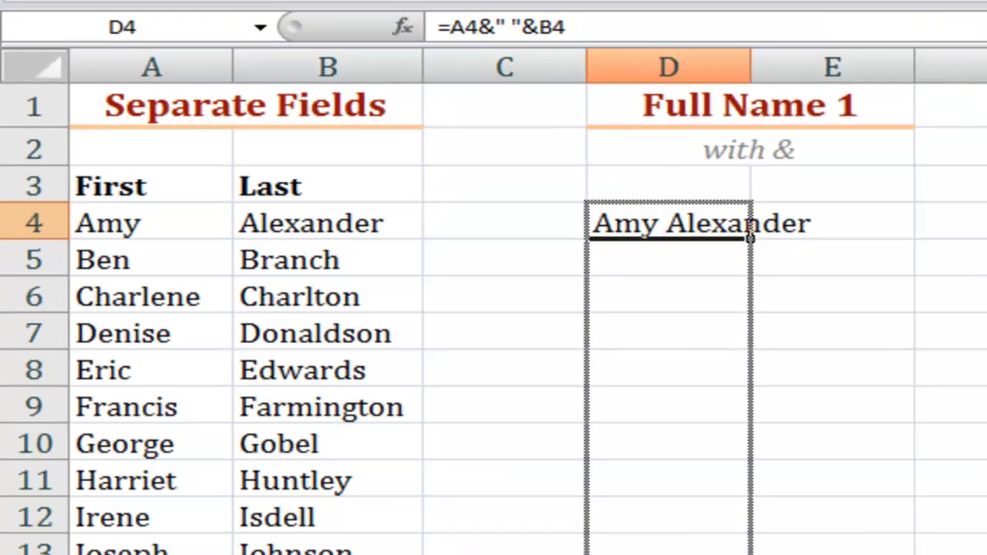
pyautogui.moveTo(702, 554); pyautogui.dragTo(702, 554)
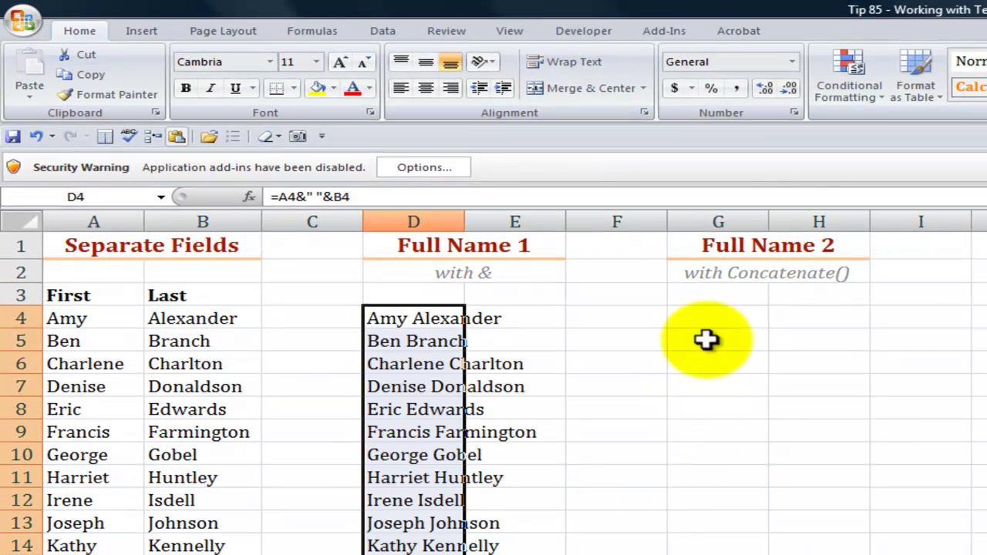
pyautogui.click(735, 275)
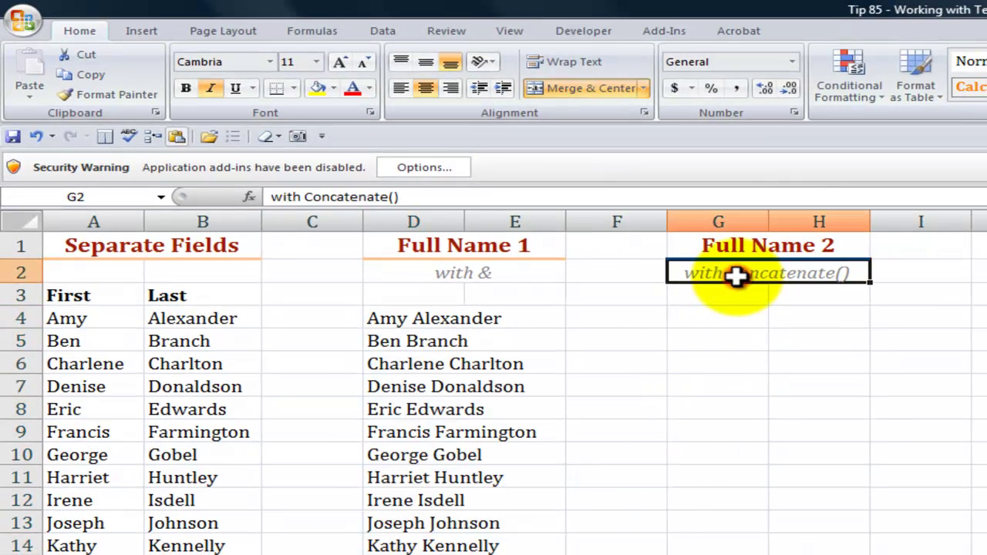
pyautogui.click(721, 322)
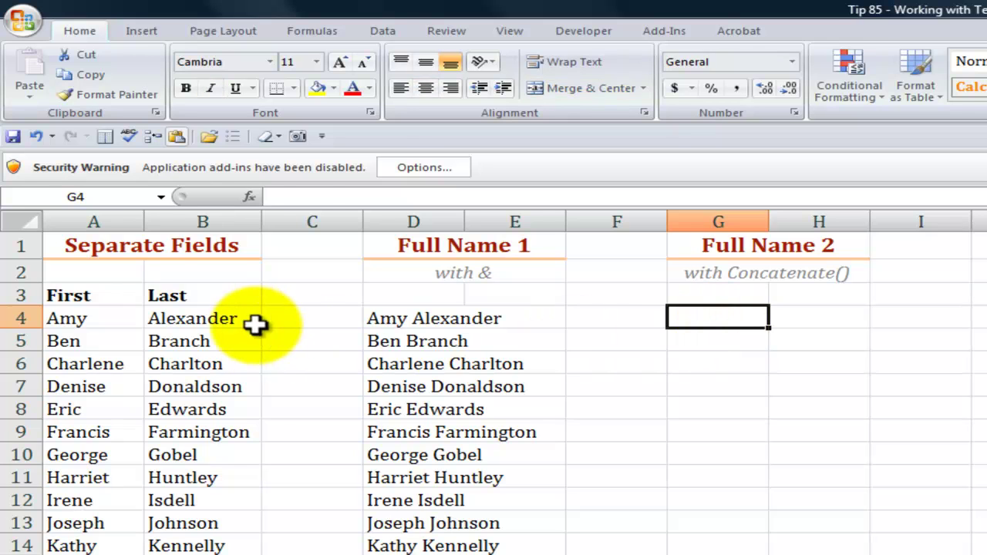
pyautogui.click(223, 322)
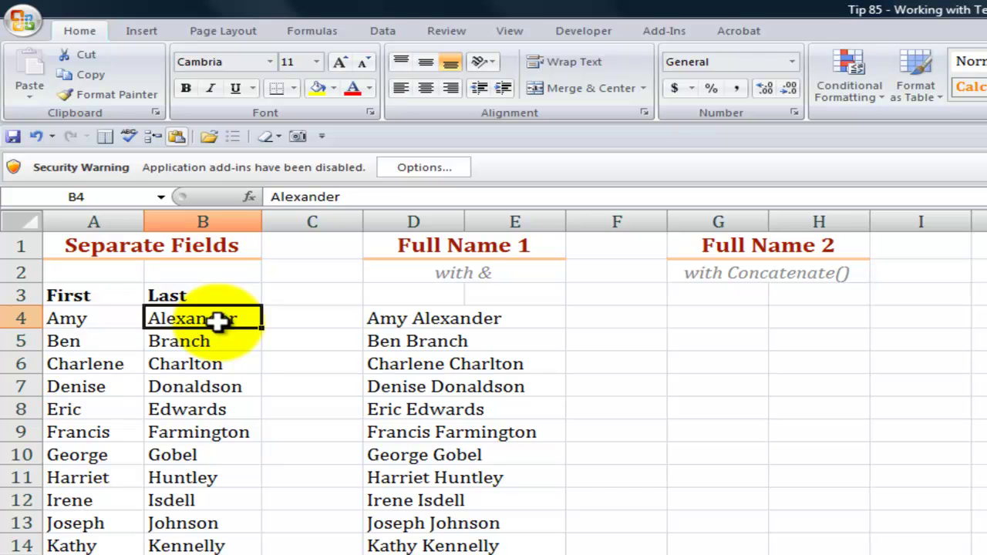
# Enter =CONCATENATE(B4,", ",A4) in G4 to show last name, comma, first name
pyautogui.click(718, 320)
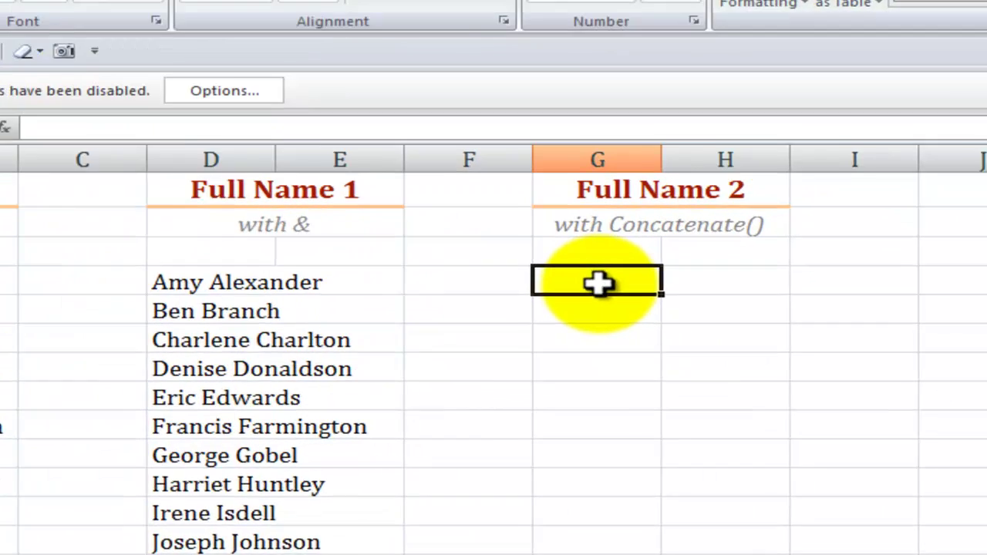
pyautogui.write('=conc')
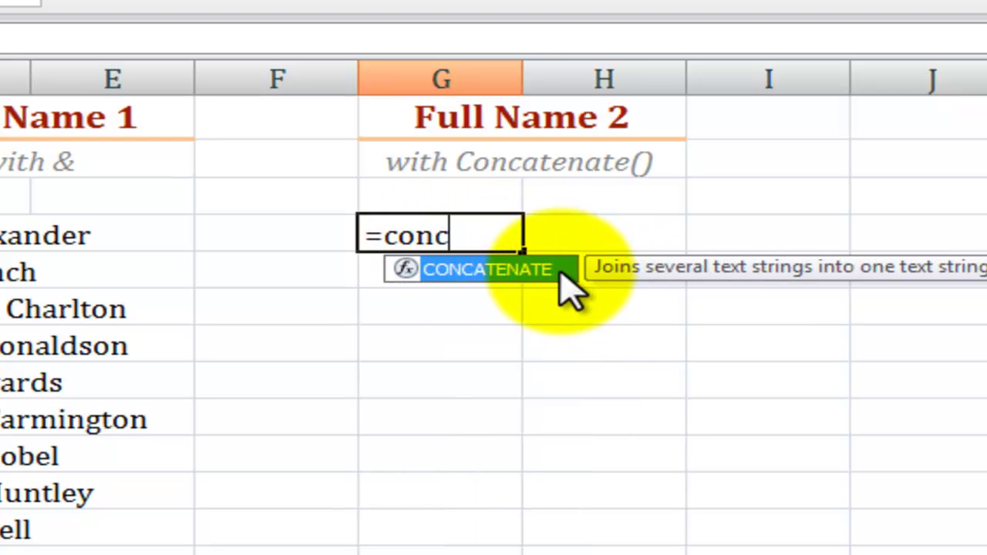
pyautogui.doubleClick(505, 274)
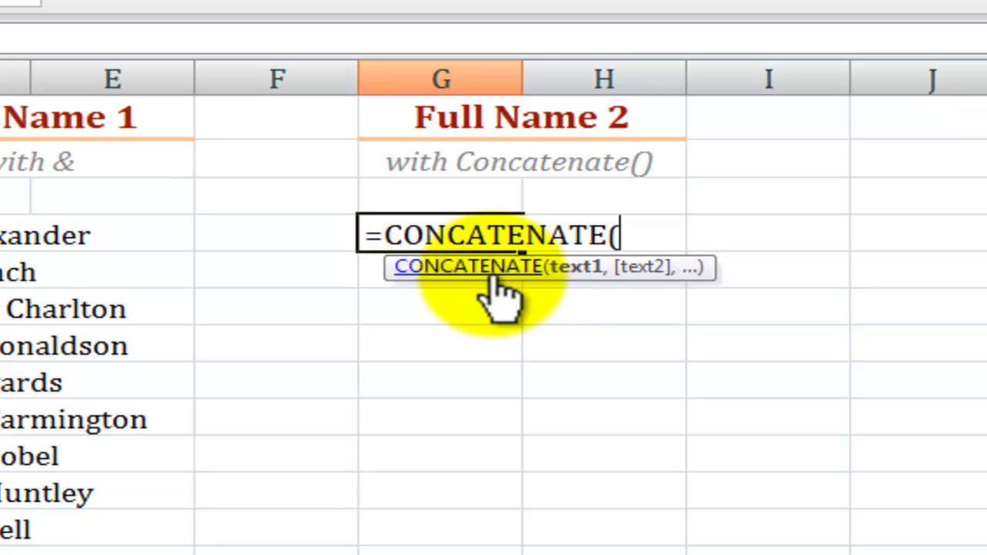
pyautogui.hotkey('ctrl', 'a')
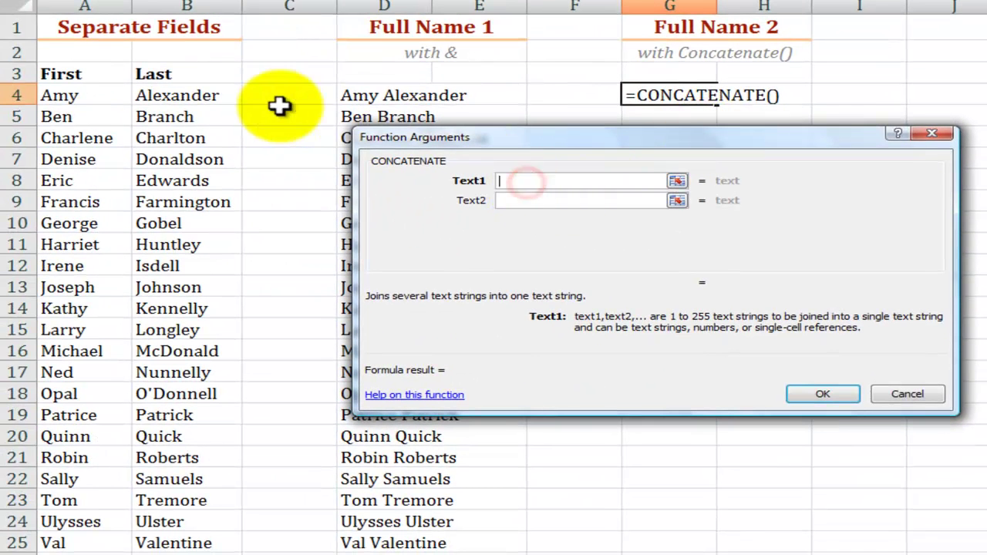
pyautogui.click(193, 95)
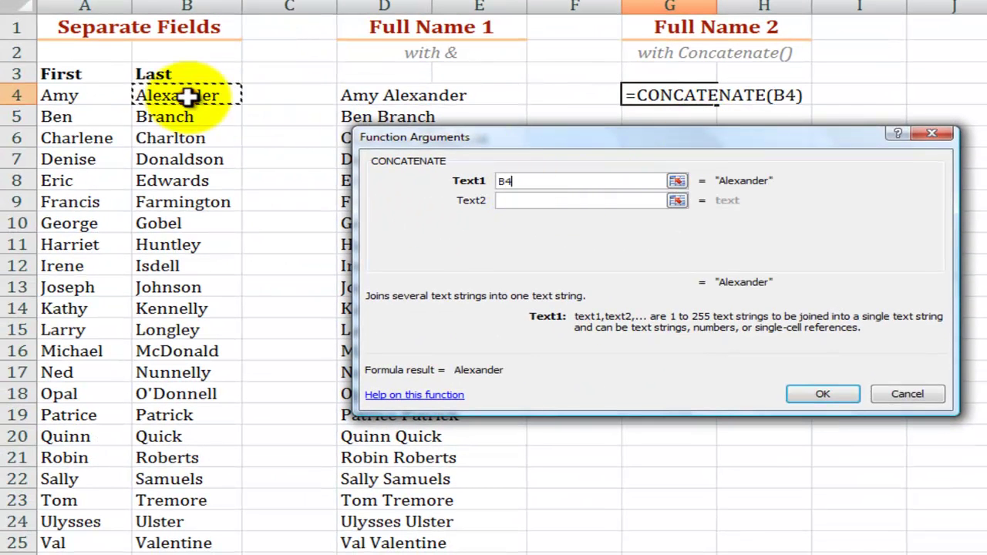
pyautogui.click(513, 202)
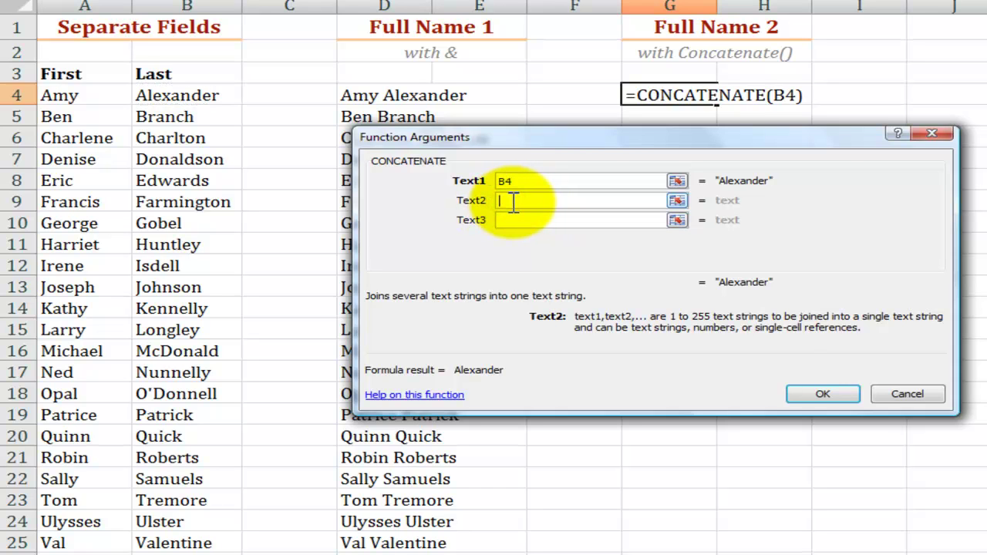
pyautogui.write('"')
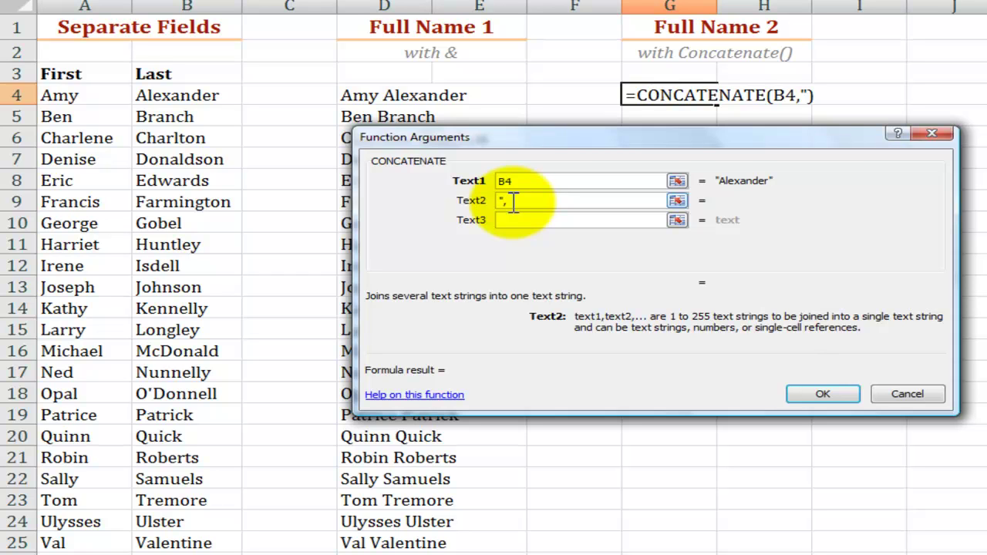
pyautogui.write(', "')
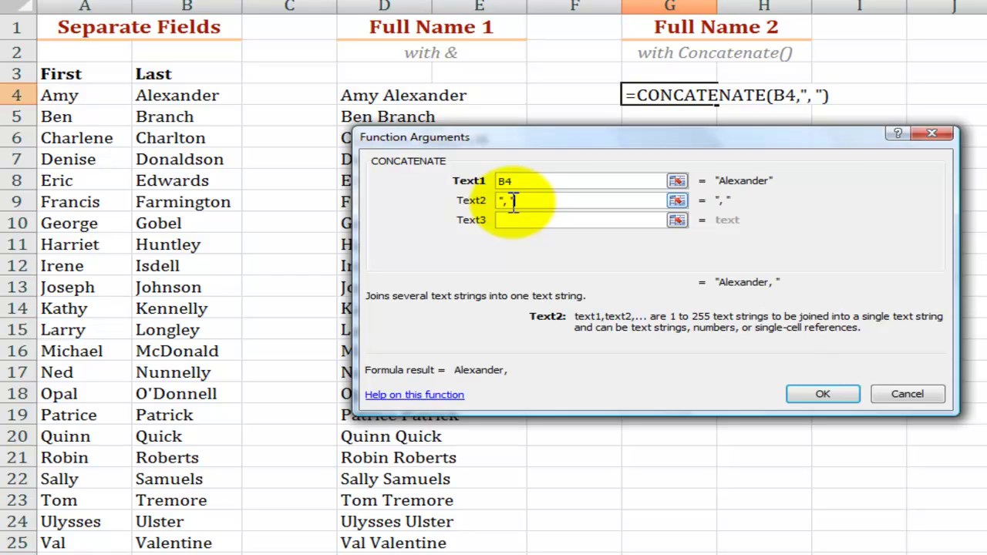
pyautogui.click(505, 220)
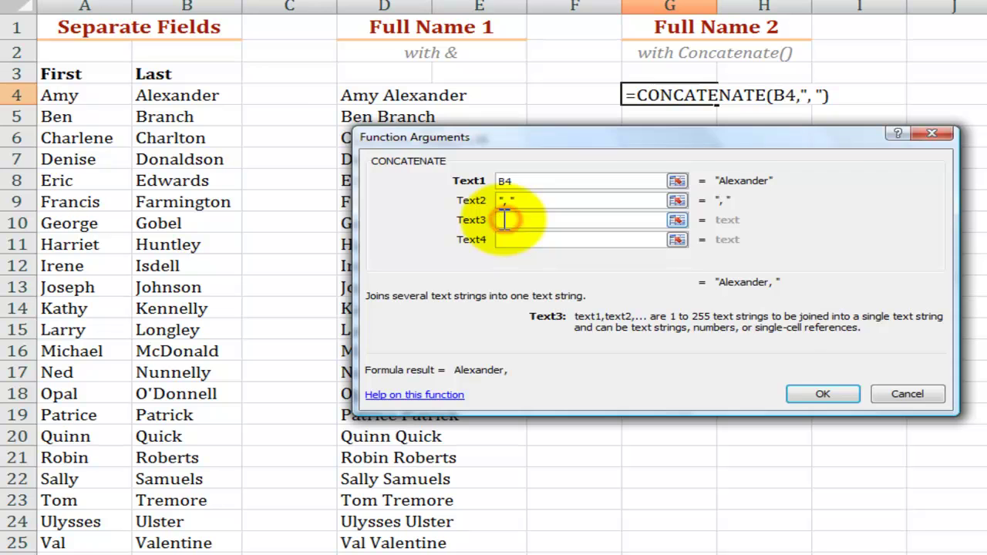
pyautogui.click(83, 96)
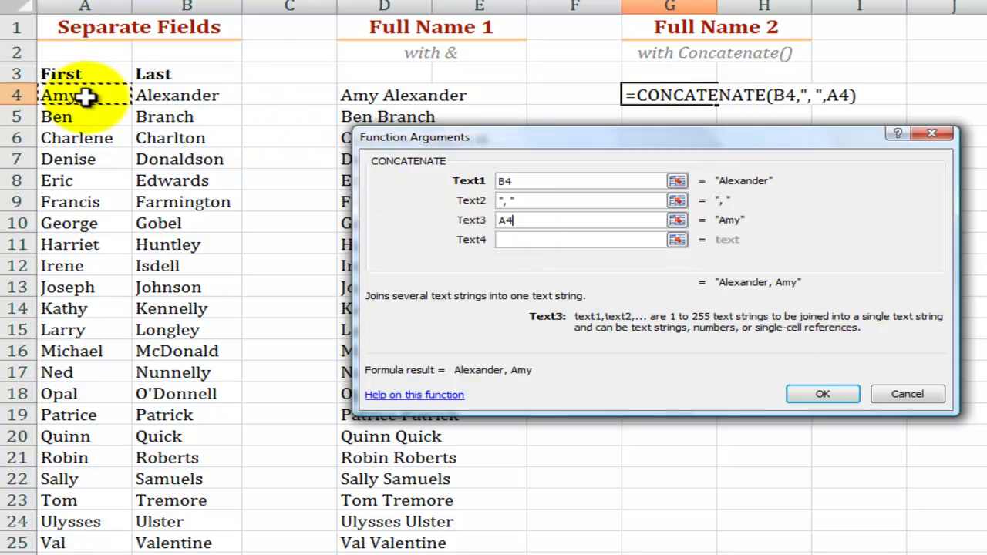
pyautogui.click(815, 392)
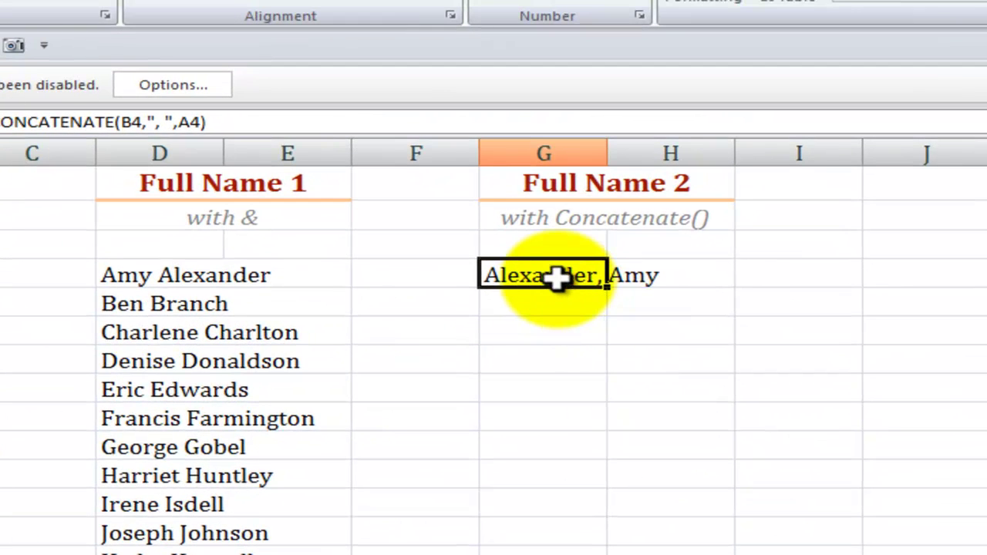
# Compare the G4 CONCATENATE and D4 ampersand formulas, then fill G4's last-name-first formula down column G
pyautogui.doubleClick(557, 278)
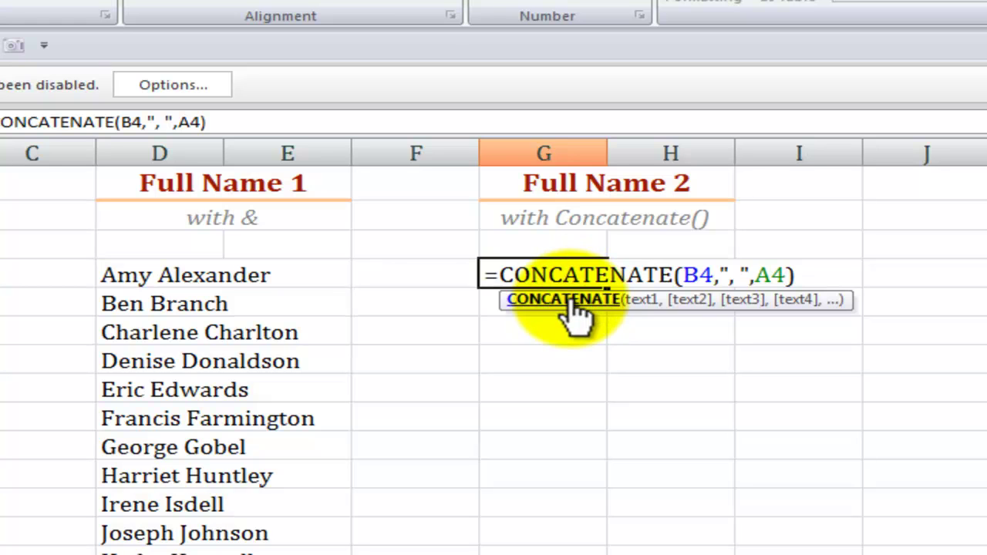
pyautogui.press('Escape')
pyautogui.click(194, 273)
pyautogui.doubleClick(194, 276)
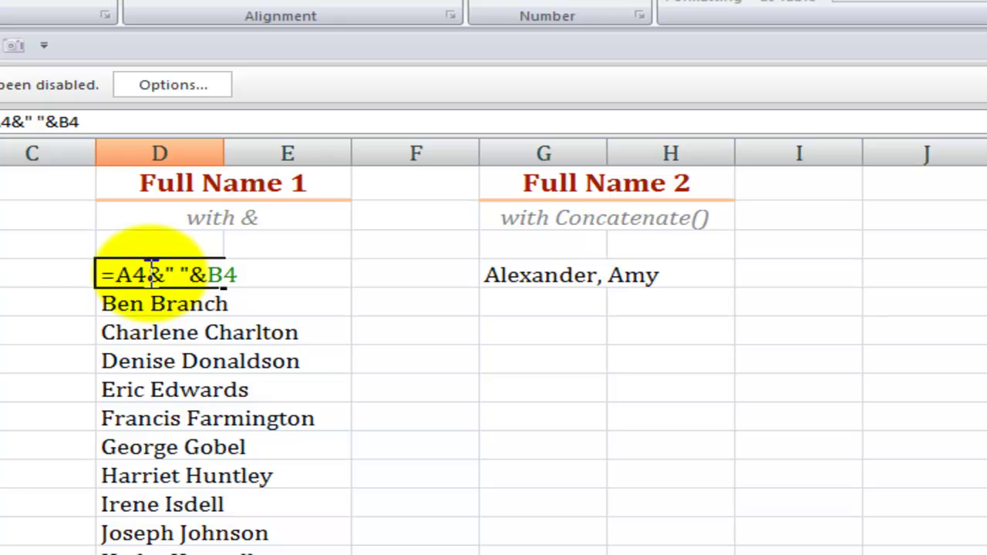
pyautogui.press('Escape')
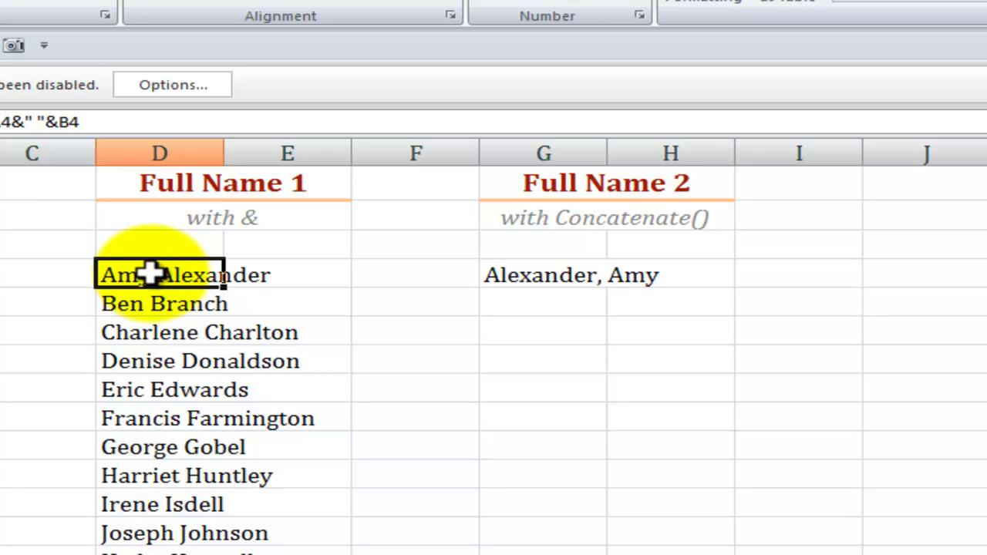
pyautogui.click(575, 280)
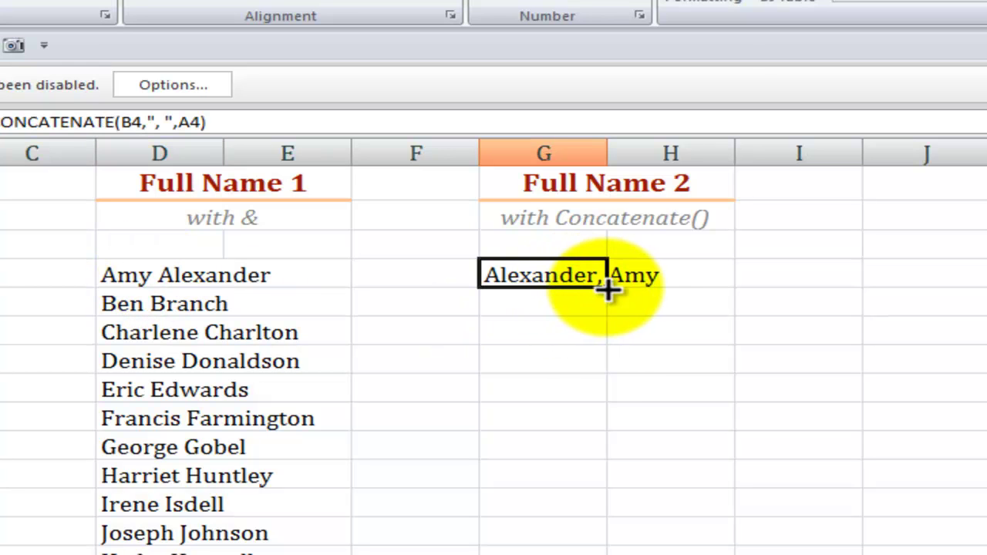
pyautogui.moveTo(609, 289); pyautogui.dragTo(563, 554)
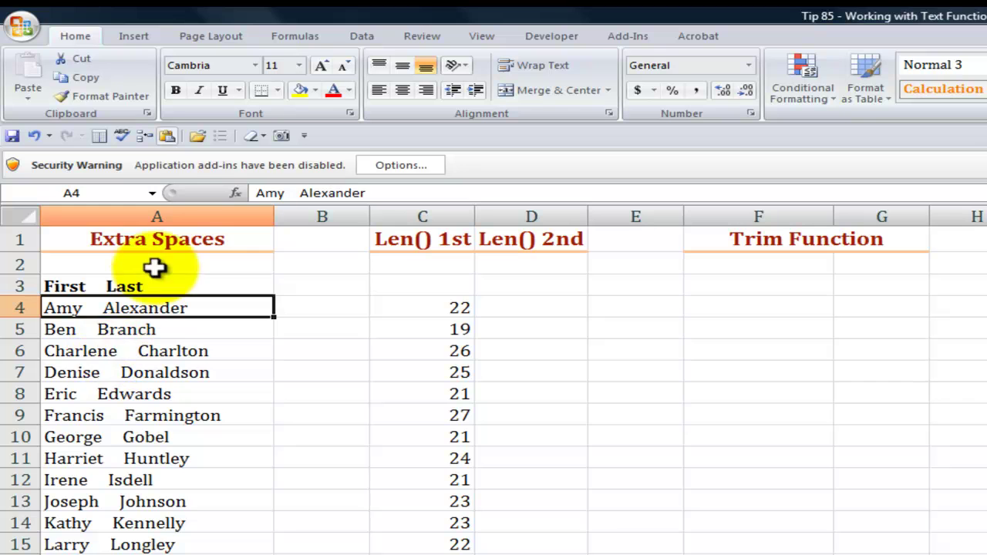
pyautogui.click(97, 412)
pyautogui.click(74, 307)
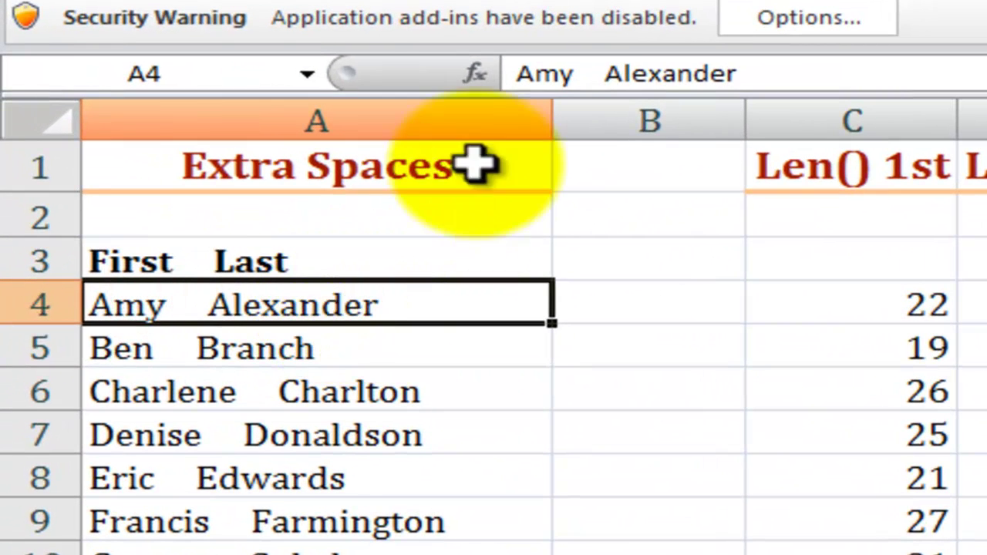
pyautogui.click(572, 74)
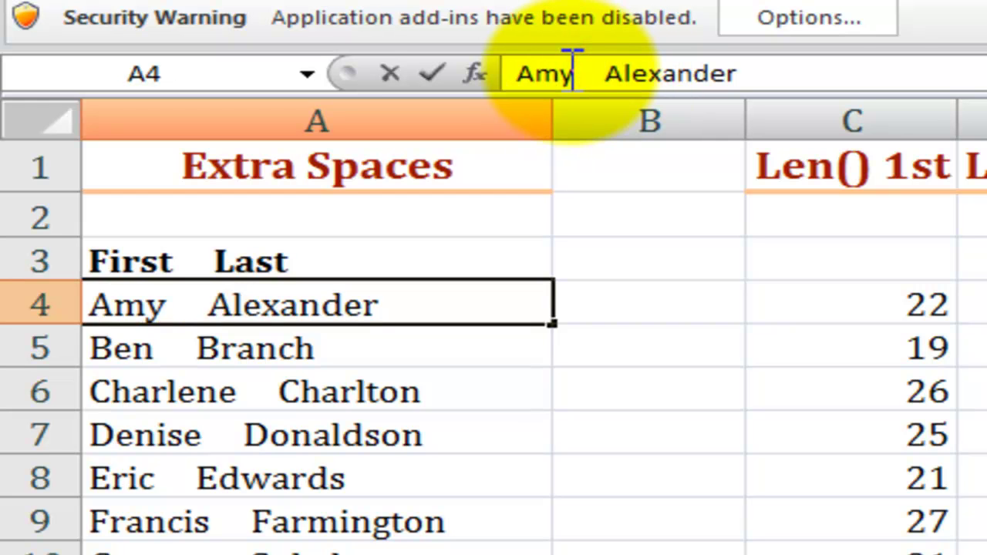
pyautogui.hotkey('ctrl', 'Right')
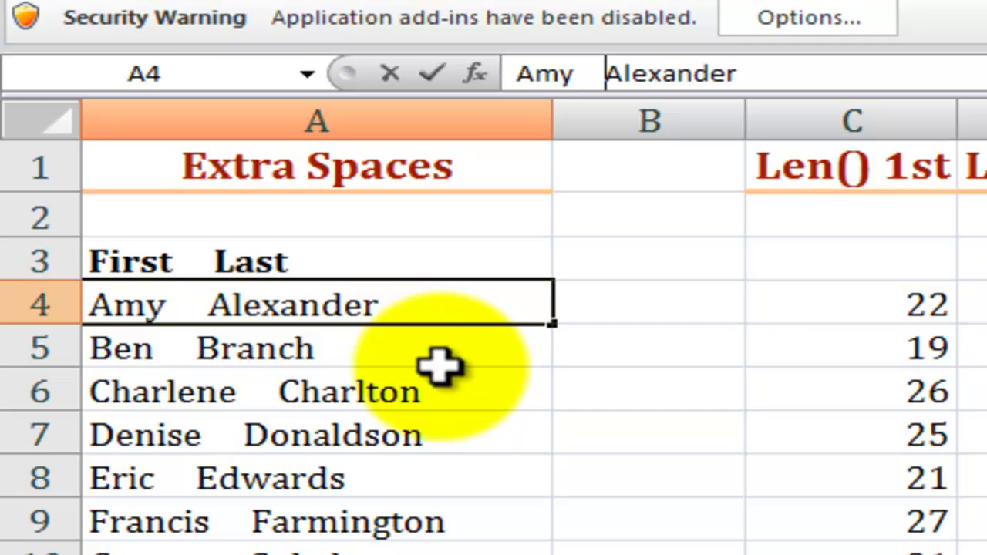
pyautogui.click(440, 343)
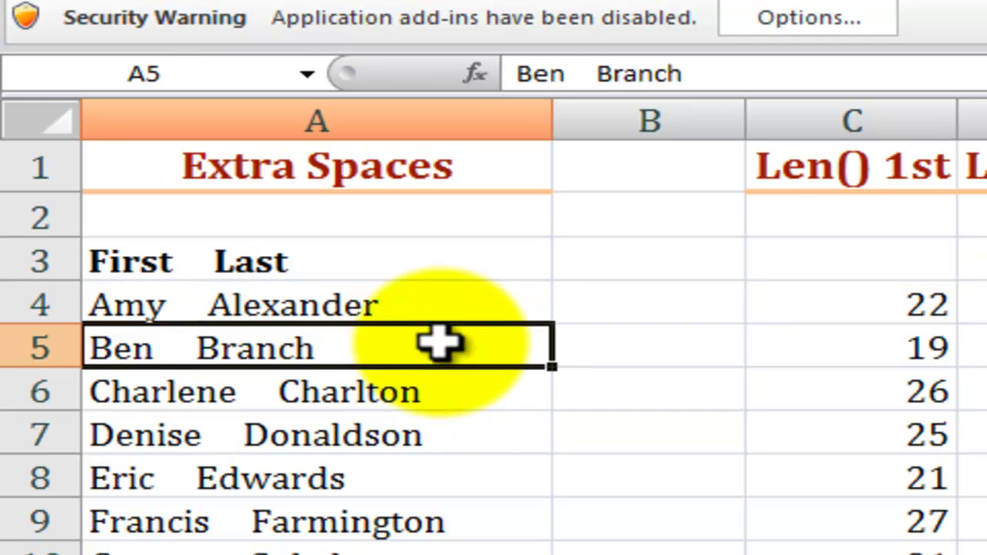
pyautogui.press('Up')
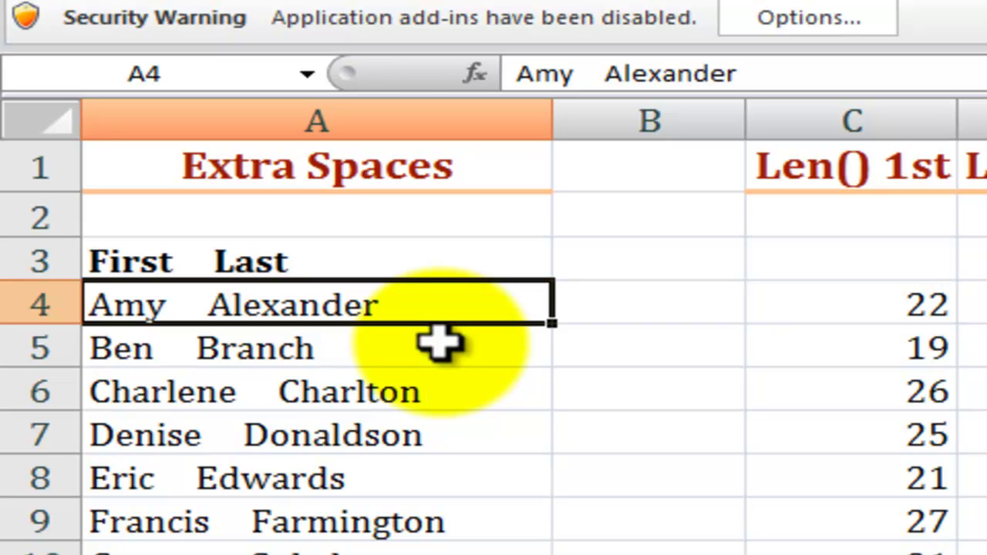
pyautogui.press('F2')
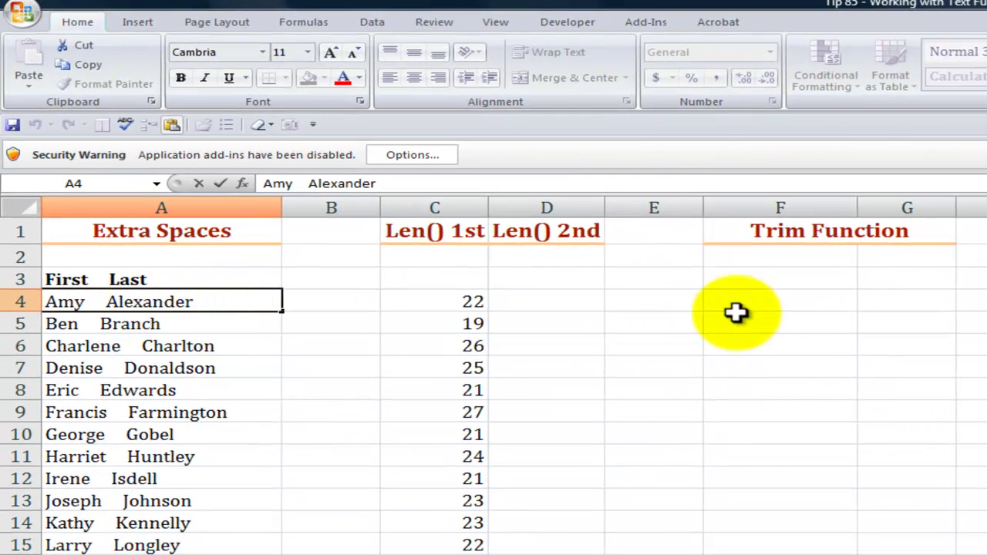
pyautogui.click(775, 303)
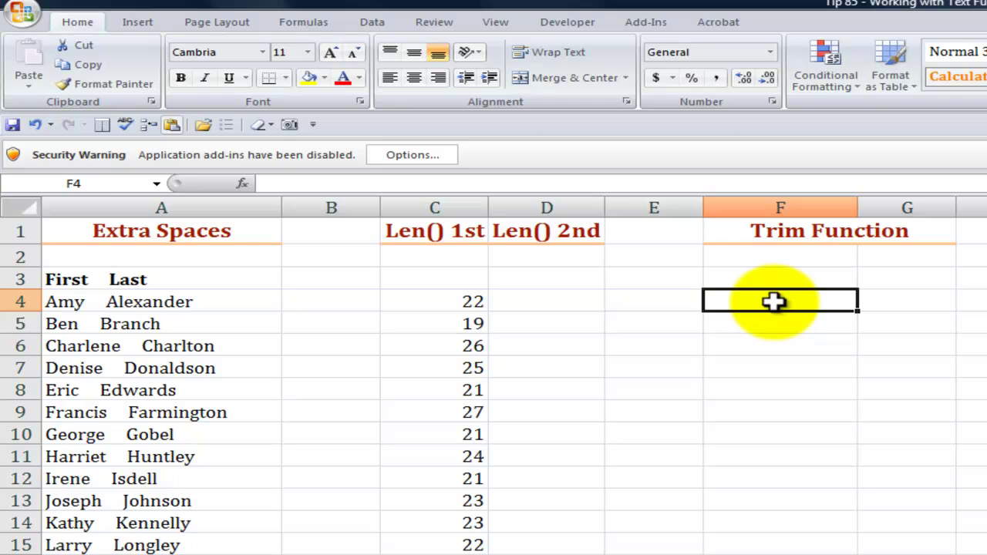
pyautogui.write('=tri')
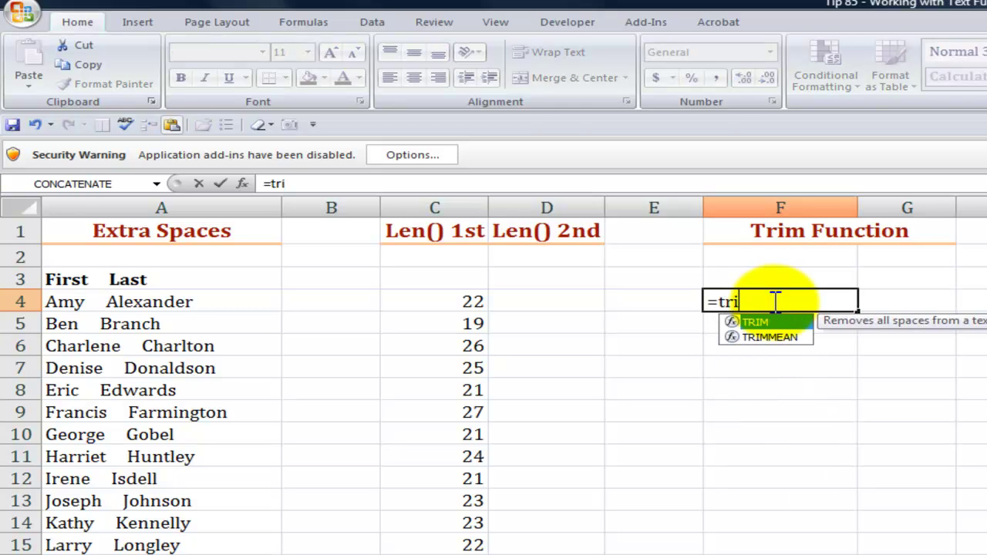
pyautogui.press('Tab')
pyautogui.hotkey('ctrl', 'a')
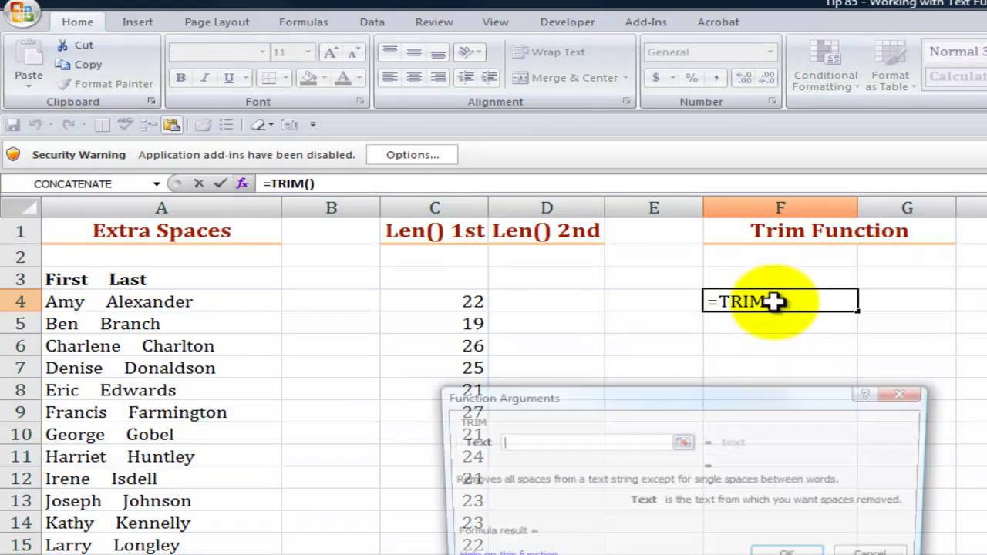
pyautogui.click(72, 302)
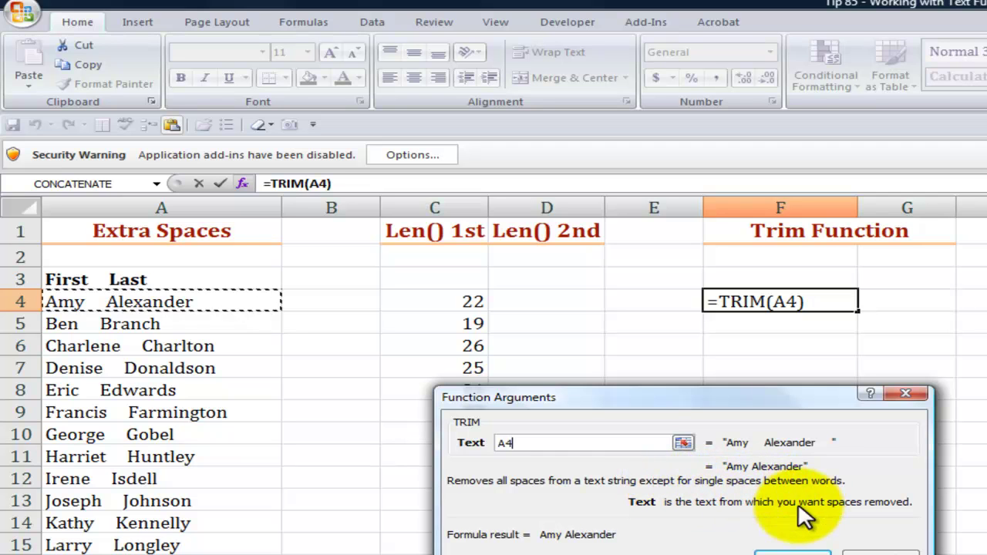
pyautogui.click(796, 551)
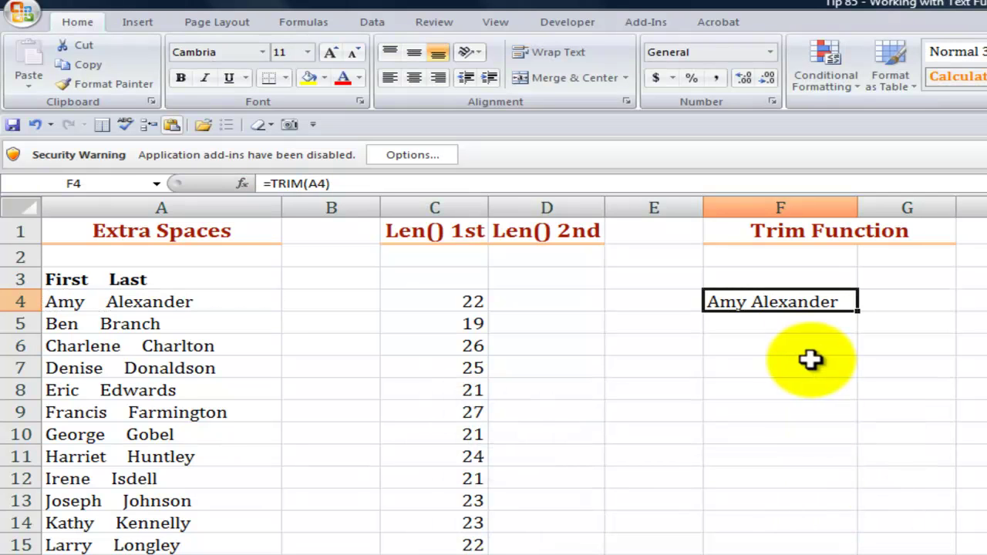
# Check that C4's length formula and F4's TRIM formula both reference A4
pyautogui.click(437, 301)
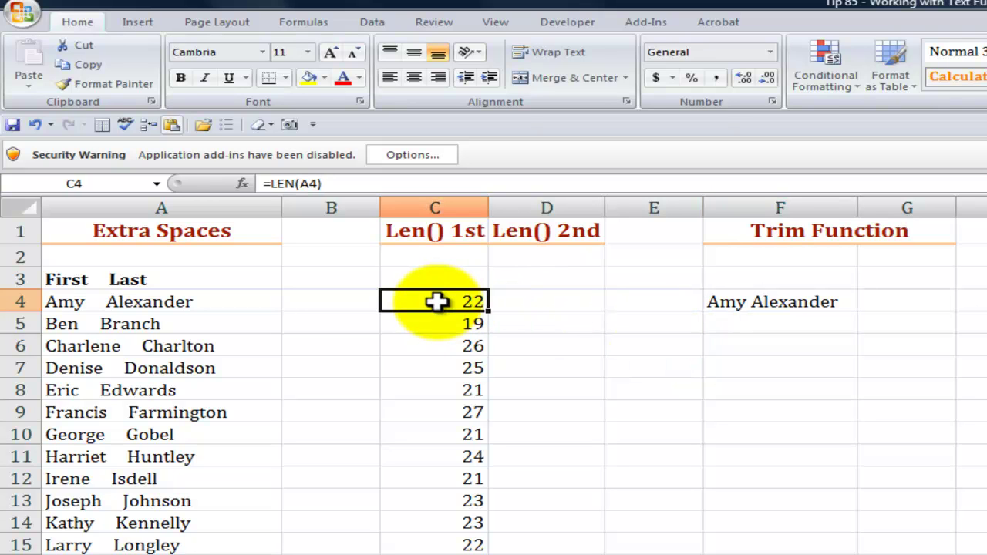
pyautogui.doubleClick(437, 302)
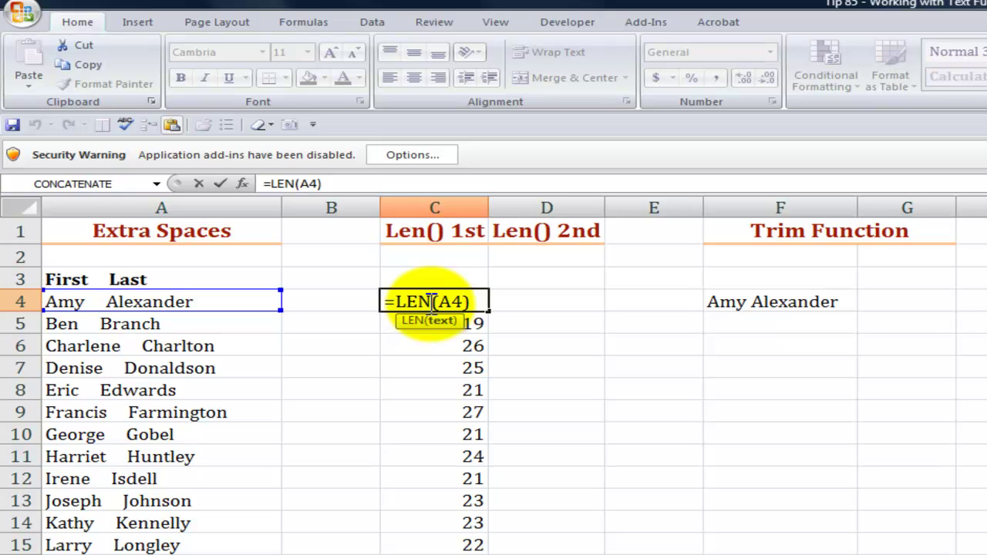
pyautogui.press('Escape')
pyautogui.click(543, 300)
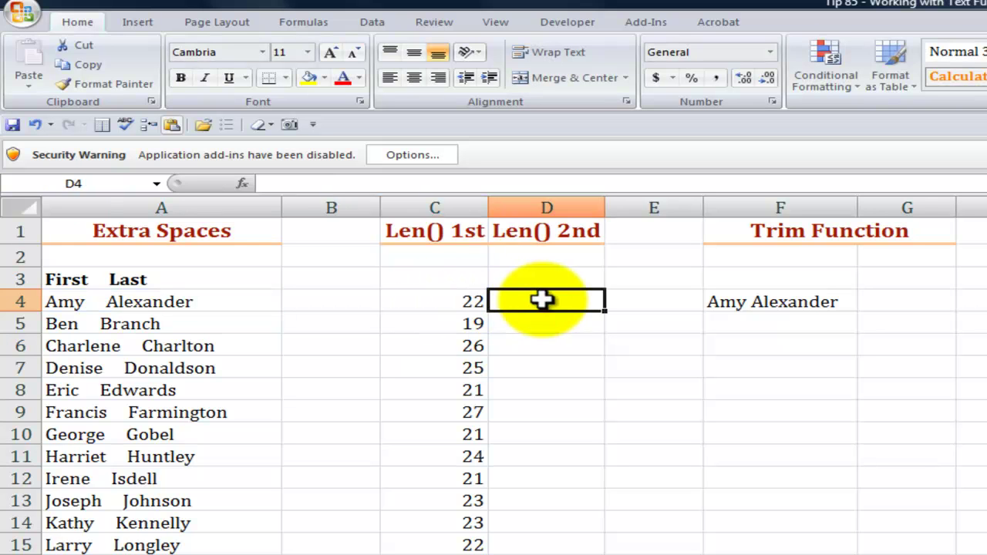
pyautogui.click(719, 299)
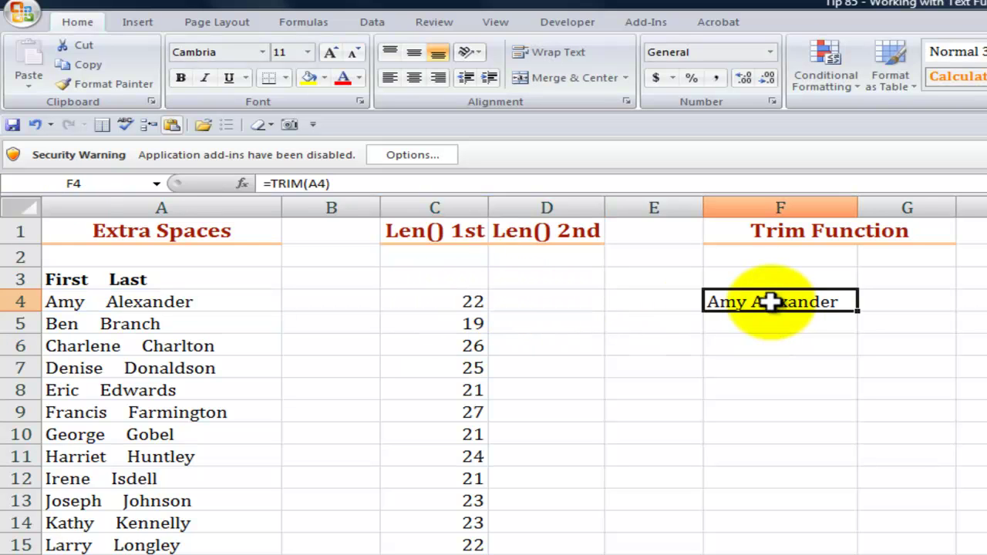
pyautogui.doubleClick(772, 301)
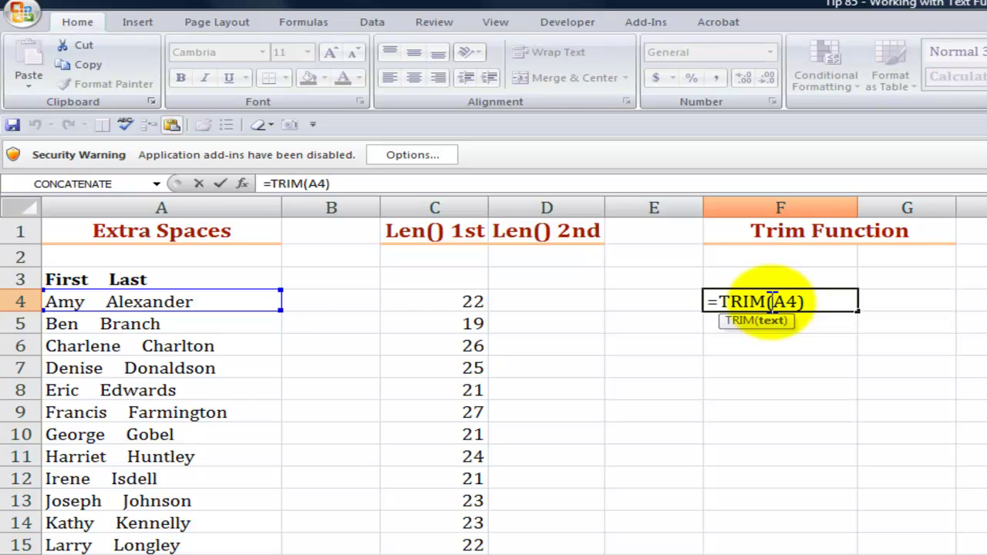
pyautogui.press('Return')
# Enter =LEN(F4) in D4, giving 13 characters for the trimmed name
pyautogui.click(559, 302)
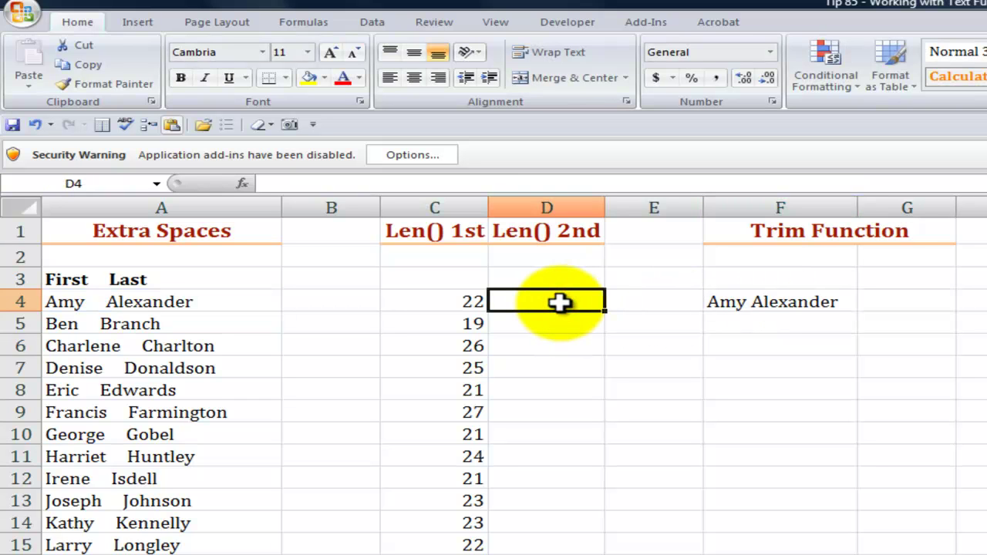
pyautogui.write('=le')
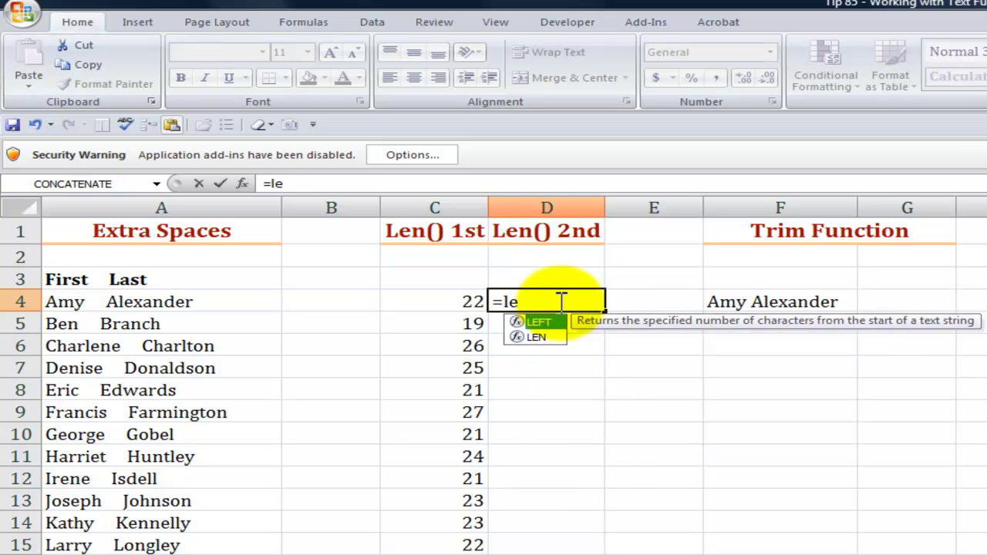
pyautogui.write('n')
pyautogui.press('Tab')
pyautogui.hotkey('ctrl', 'a')
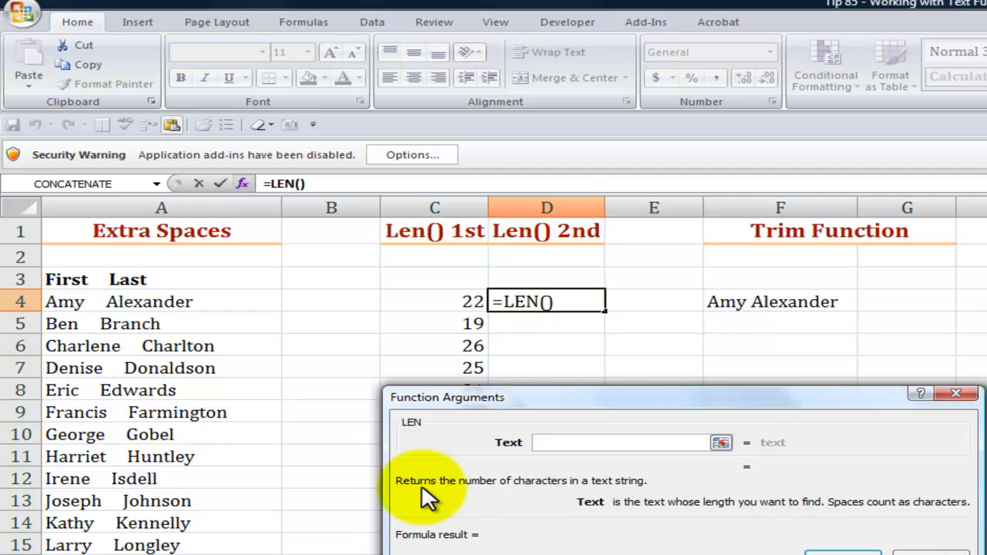
pyautogui.click(551, 441)
pyautogui.click(771, 304)
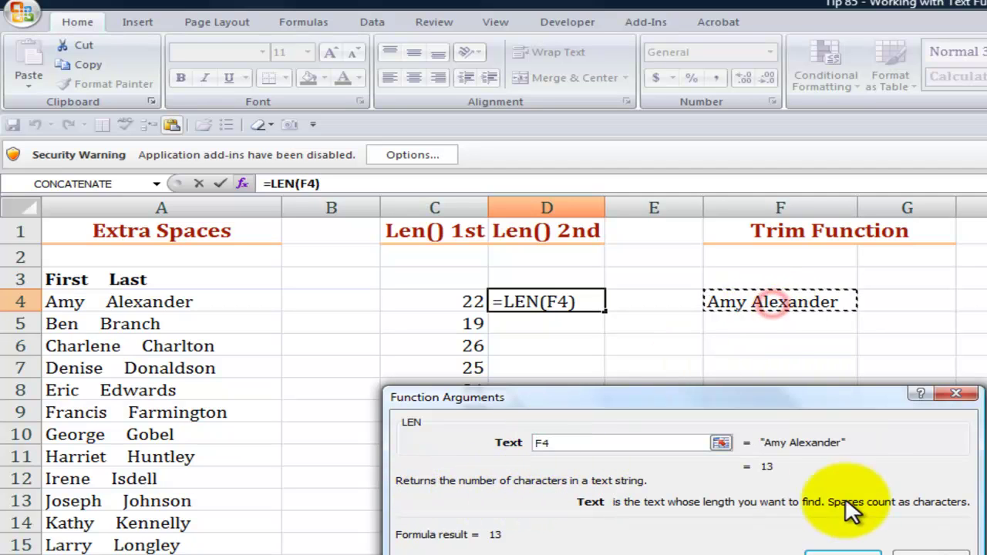
pyautogui.click(844, 552)
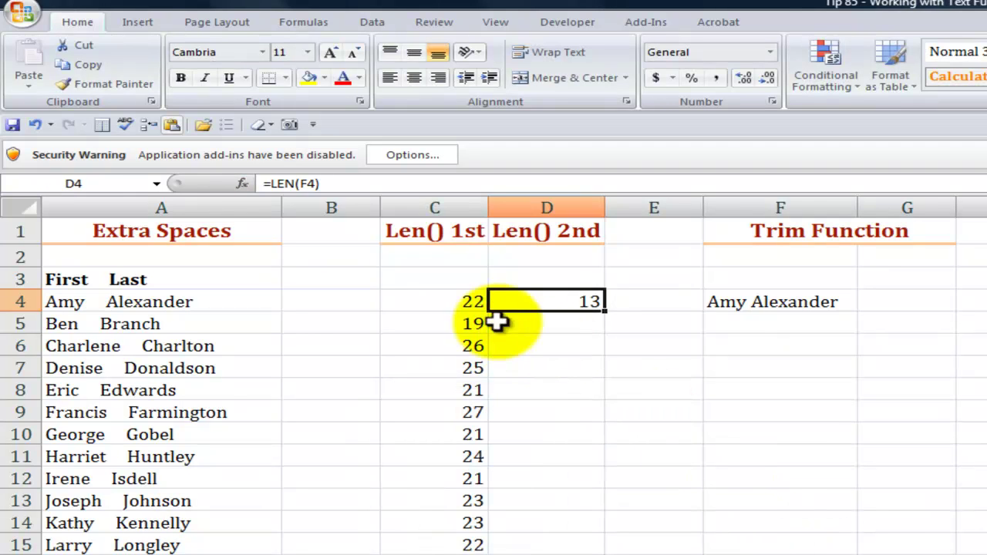
# Compare the C4 and D4 length formulas, then fill D4's formula down column D
pyautogui.click(459, 303)
pyautogui.doubleClick(458, 302)
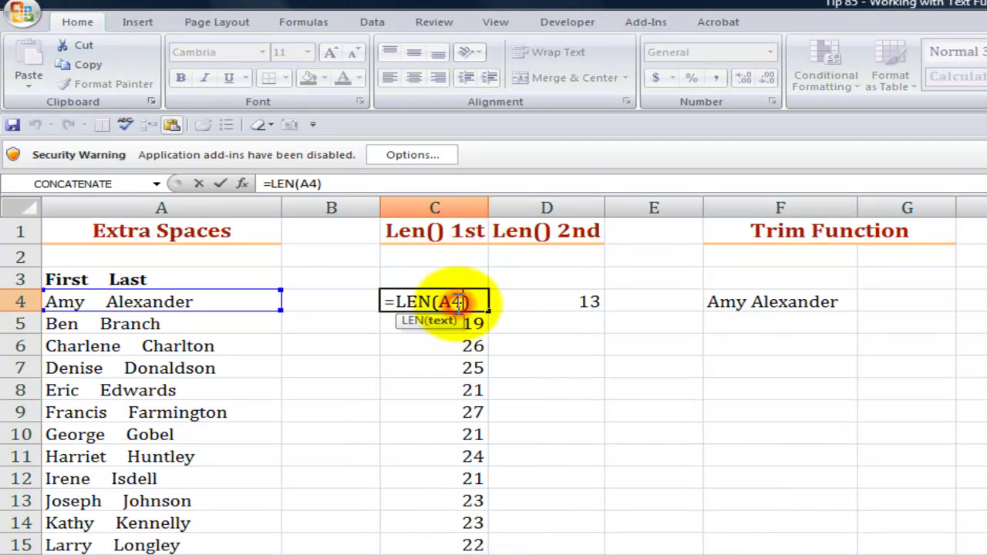
pyautogui.press('Escape')
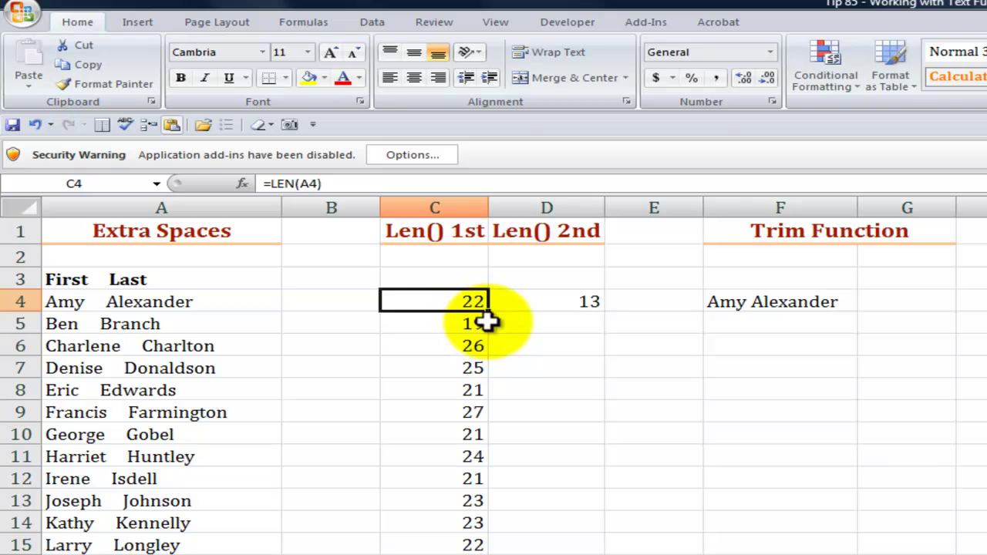
pyautogui.doubleClick(555, 301)
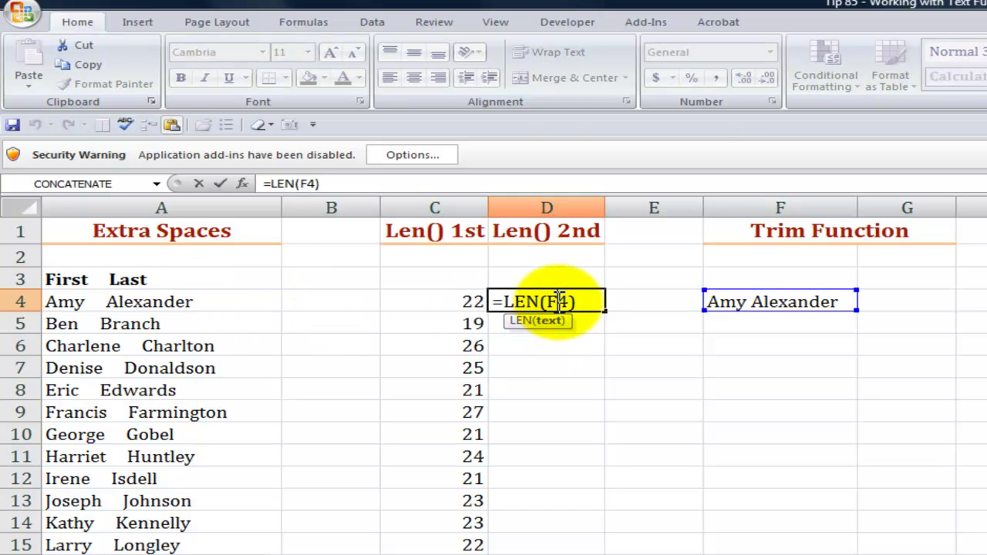
pyautogui.press('Escape')
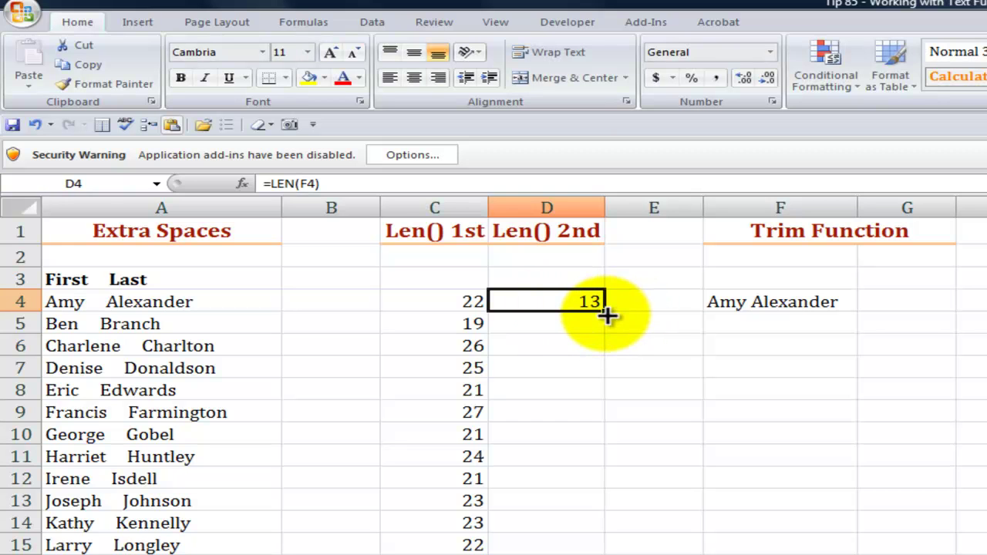
pyautogui.moveTo(605, 311); pyautogui.dragTo(602, 551)
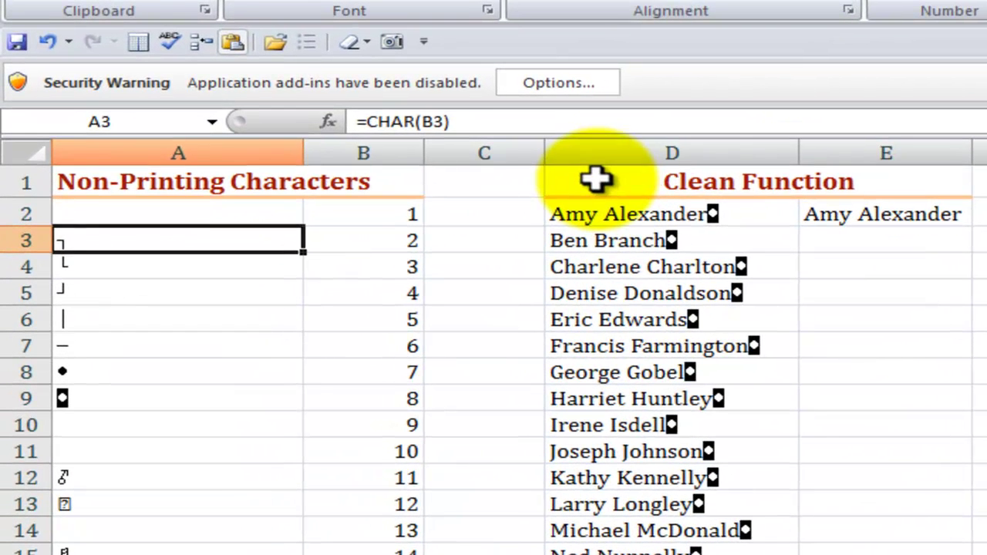
# On the Non-Printing Characters sheet, inspect the CHAR formulas and symbols in column A
pyautogui.click(597, 179)
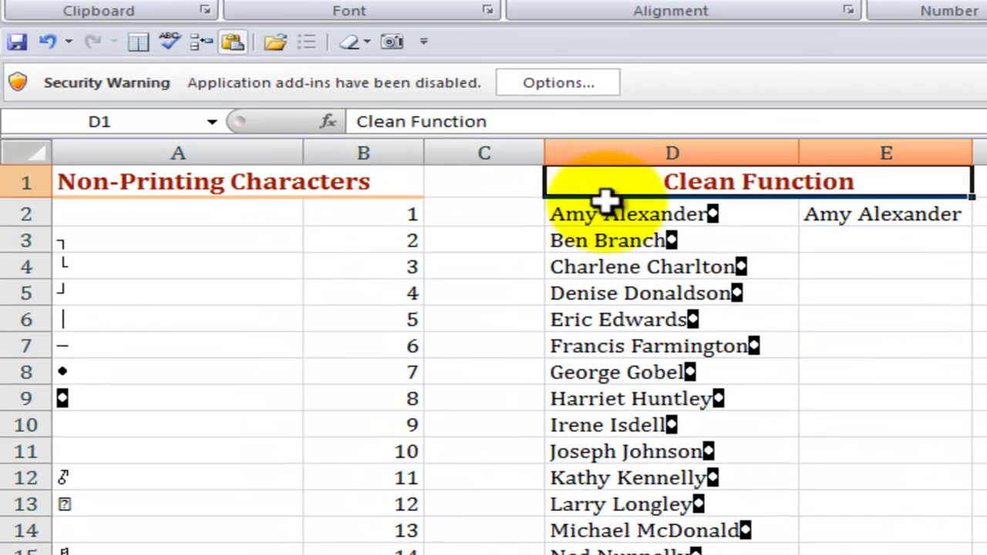
pyautogui.click(91, 267)
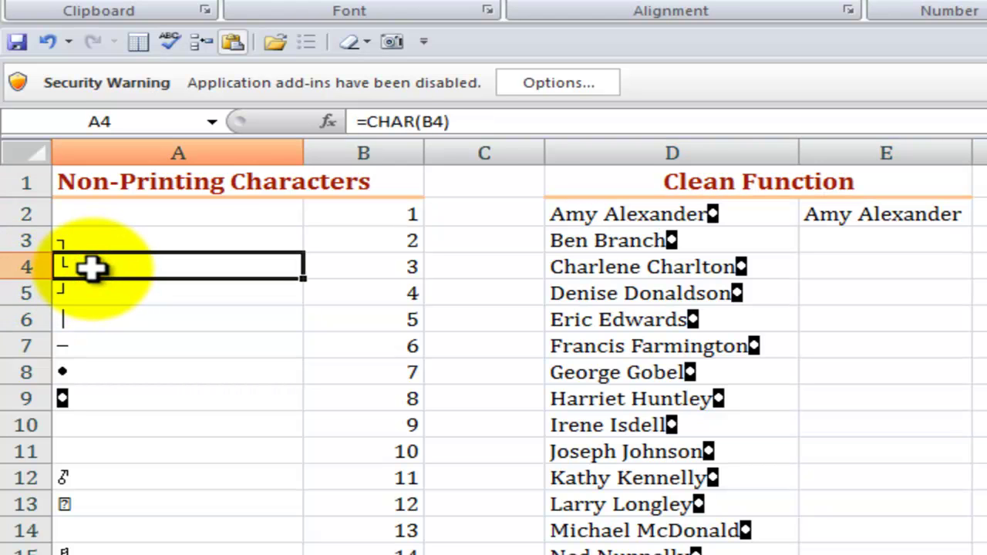
pyautogui.click(97, 242)
pyautogui.click(87, 324)
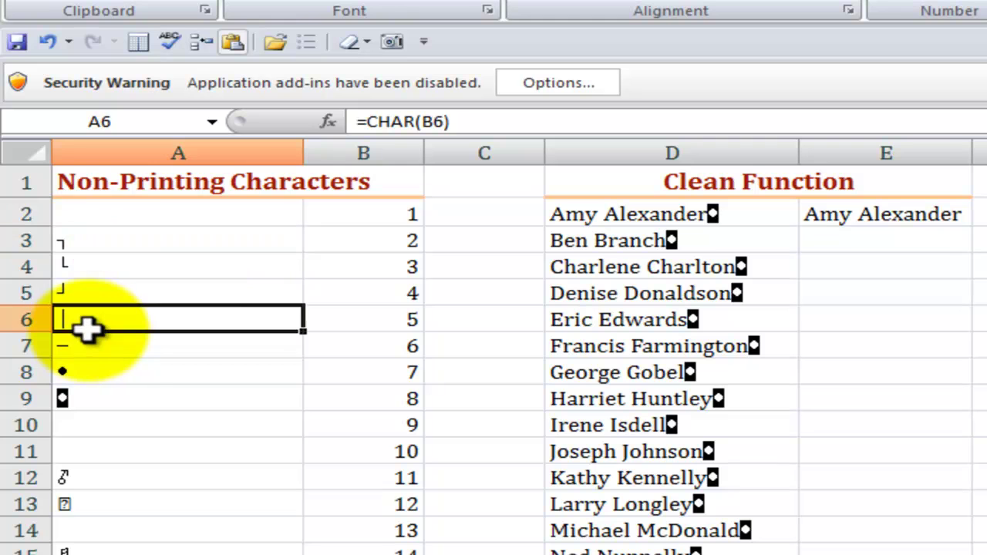
pyautogui.click(108, 398)
pyautogui.click(569, 216)
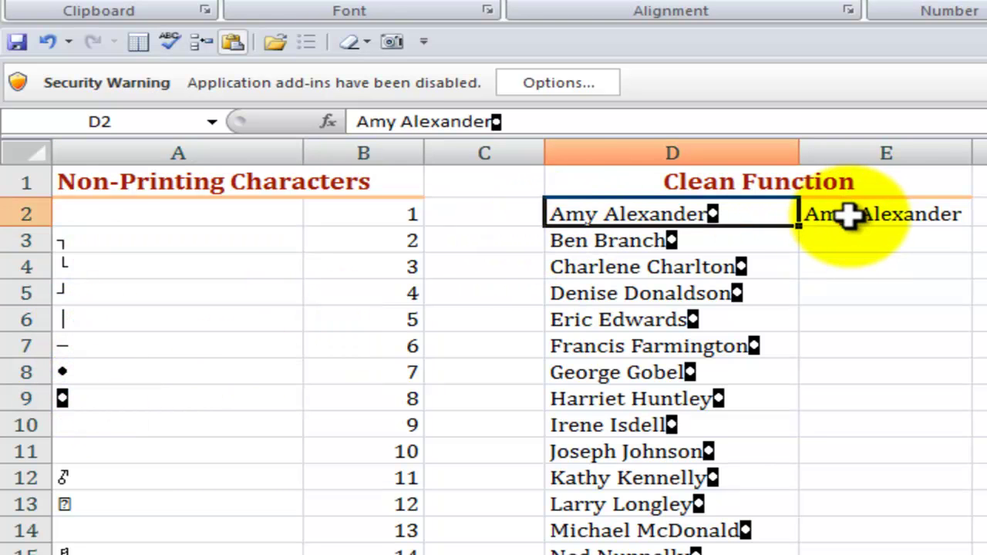
pyautogui.click(849, 216)
pyautogui.doubleClick(849, 216)
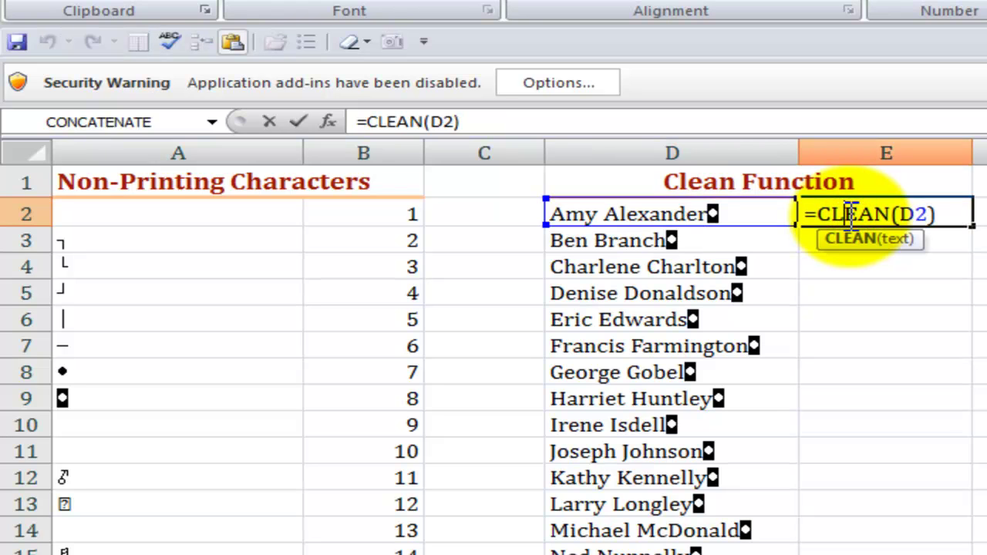
pyautogui.hotkey('ctrl', 'Return')
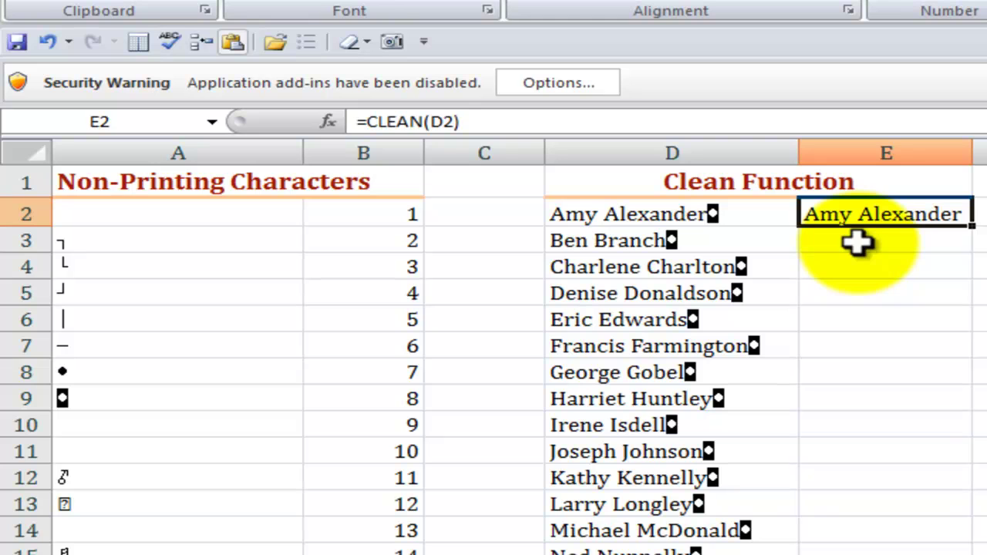
# Enter =CLEAN(D3) in E3 and fill it down column E
pyautogui.click(858, 243)
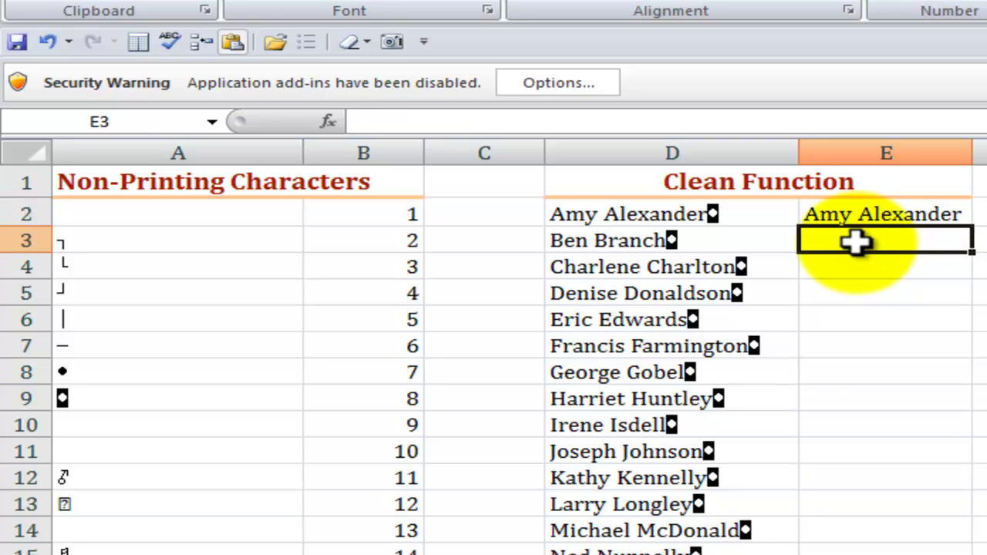
pyautogui.write('=cle')
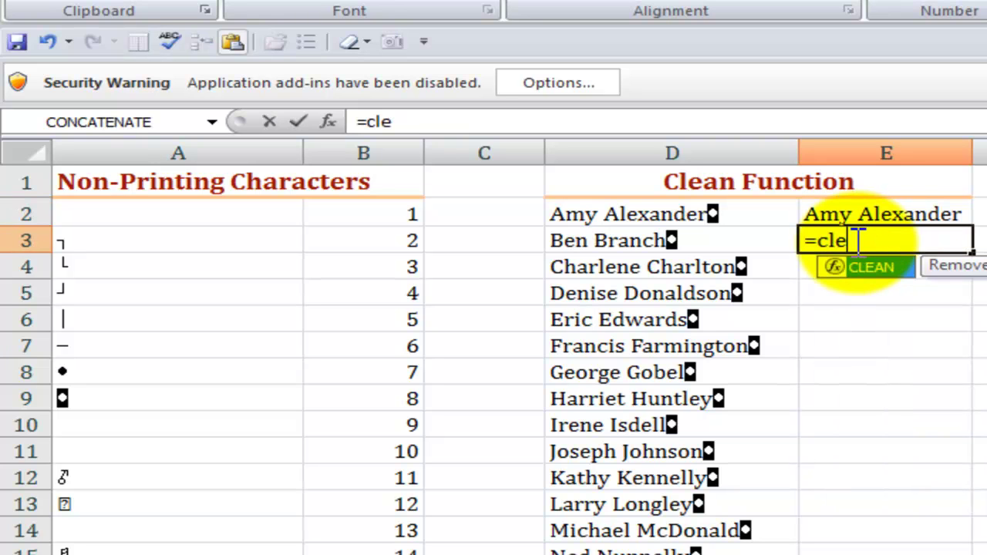
pyautogui.write('an')
pyautogui.press('Tab')
pyautogui.hotkey('ctrl', 'a')
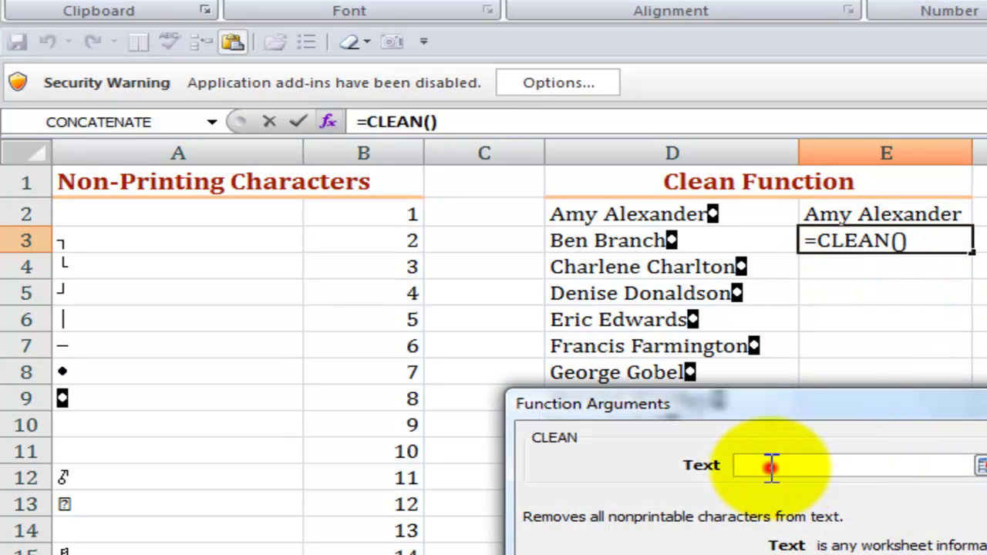
pyautogui.click(772, 467)
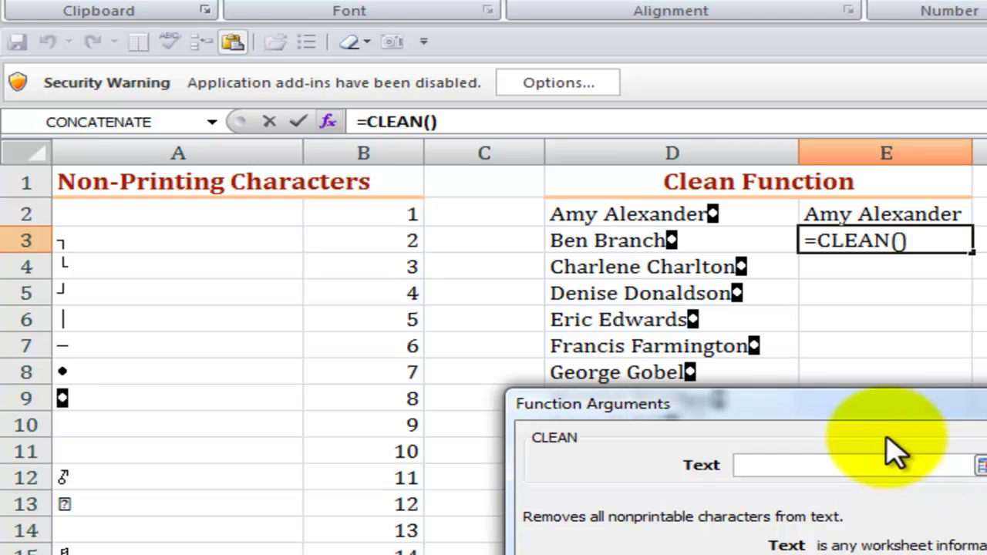
pyautogui.click(604, 242)
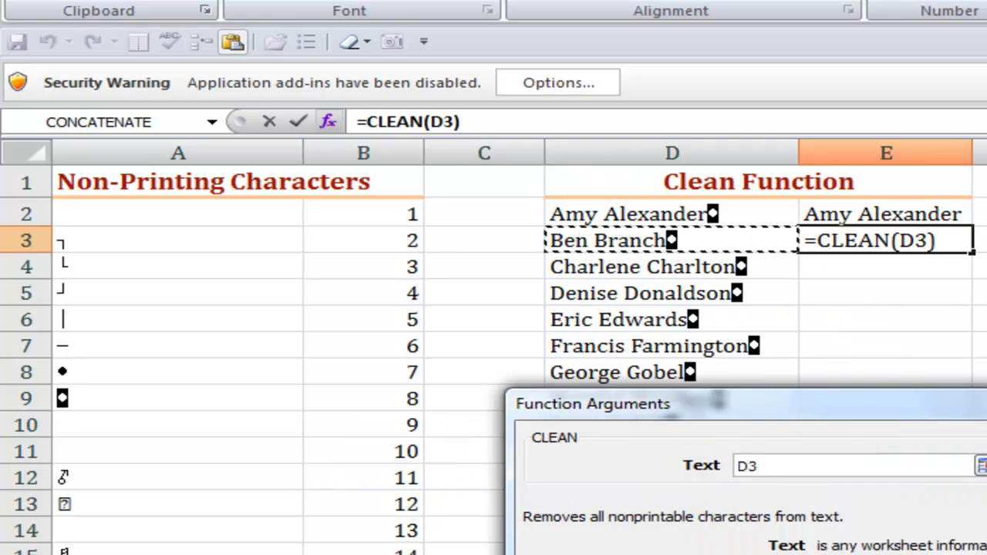
pyautogui.press('Return')
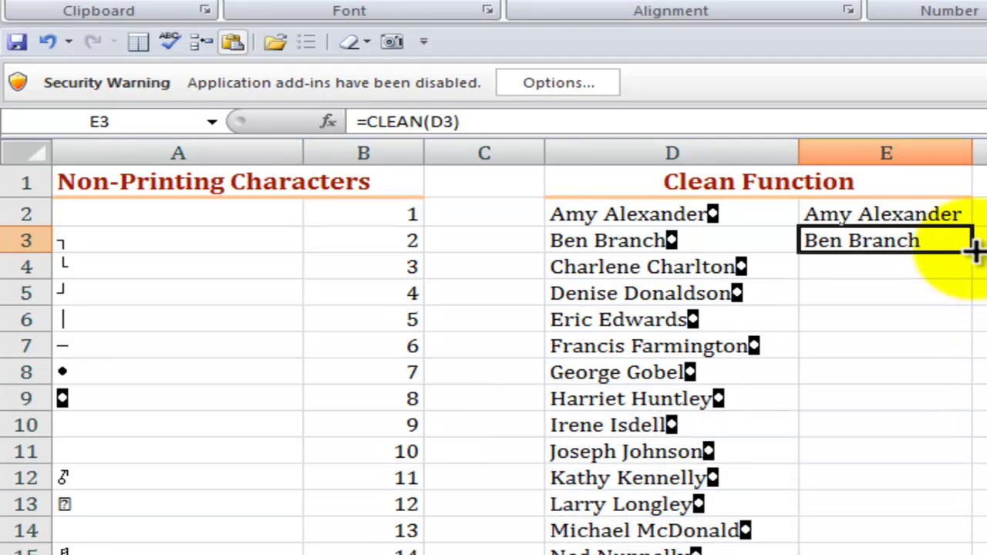
pyautogui.moveTo(970, 251); pyautogui.dragTo(964, 552)
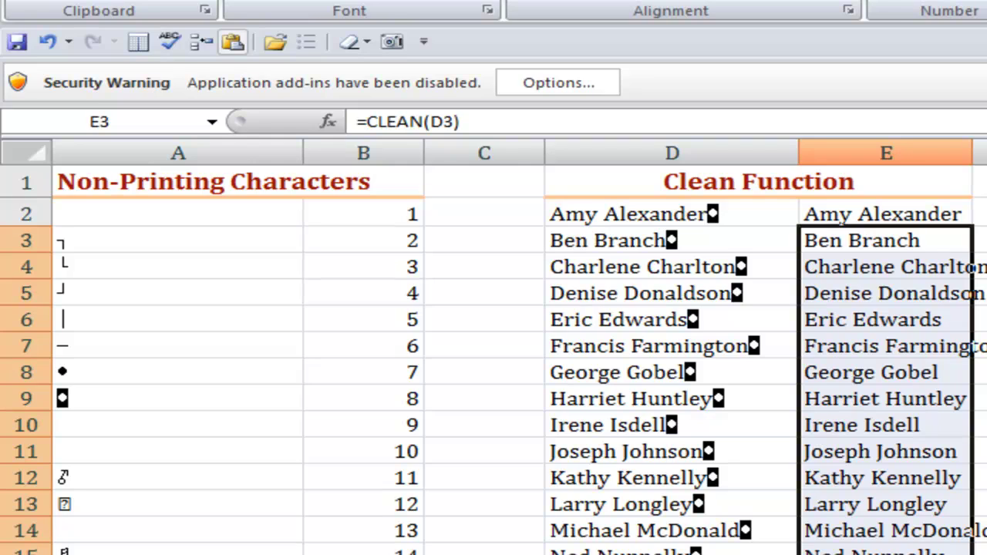